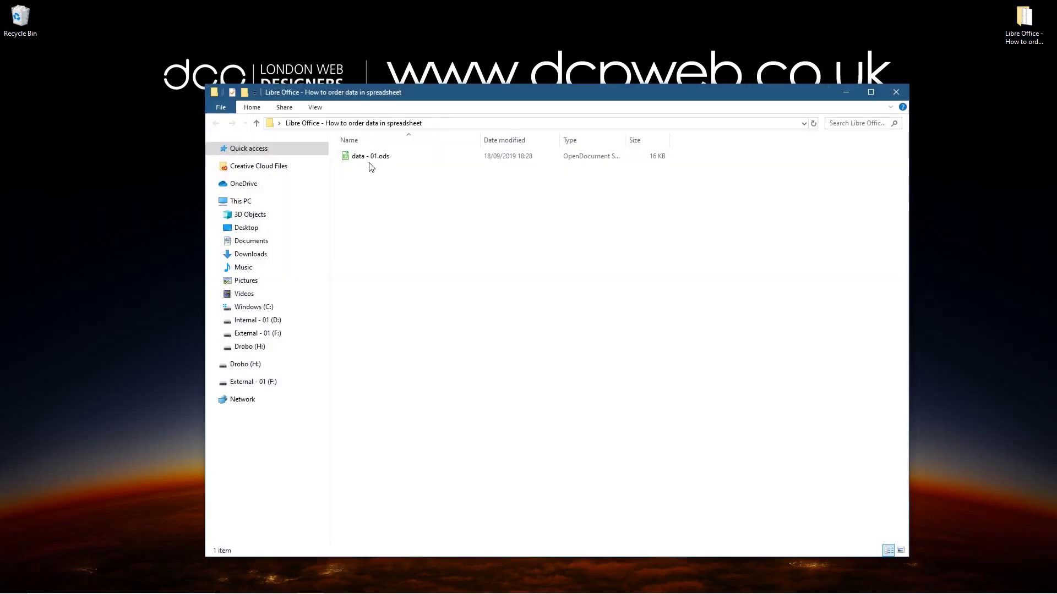
Open data - 01.ods from the Libre Office folder in LibreOffice Calc.
click(373, 159)
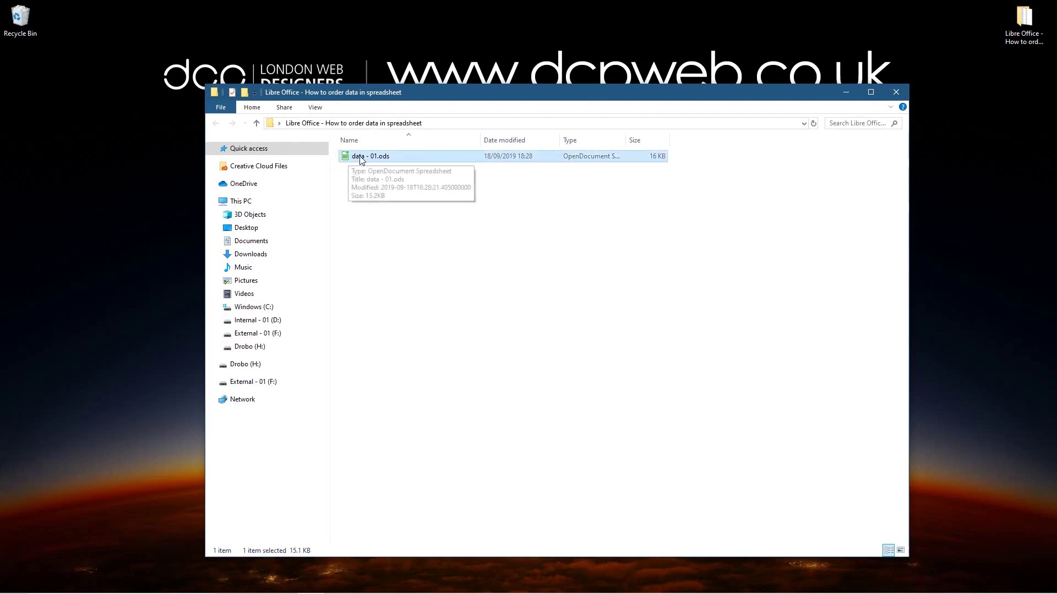
double_click(371, 160)
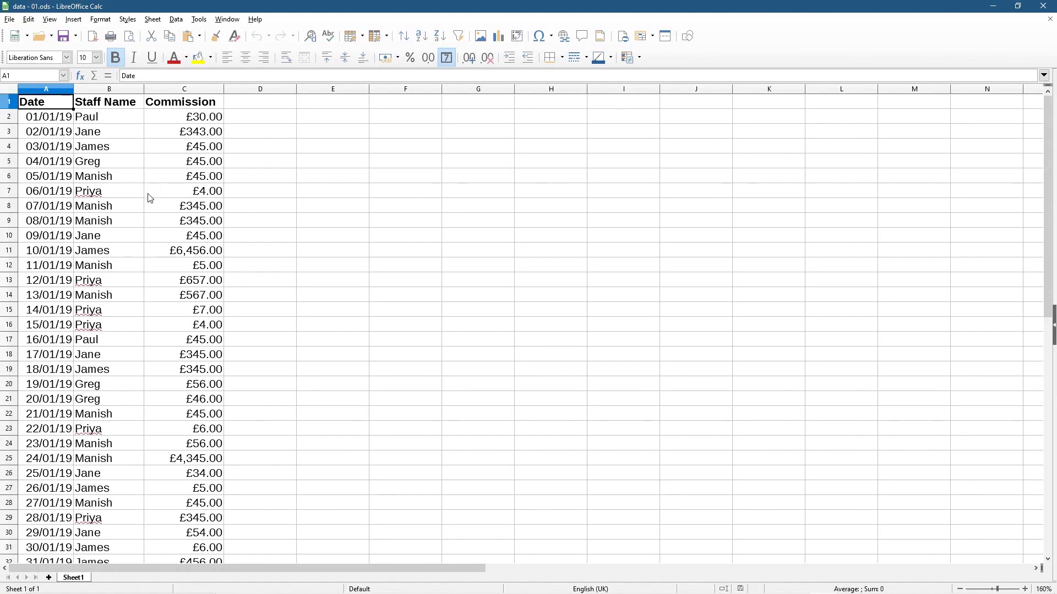
ctrl+scroll(149, 202, up, 5)
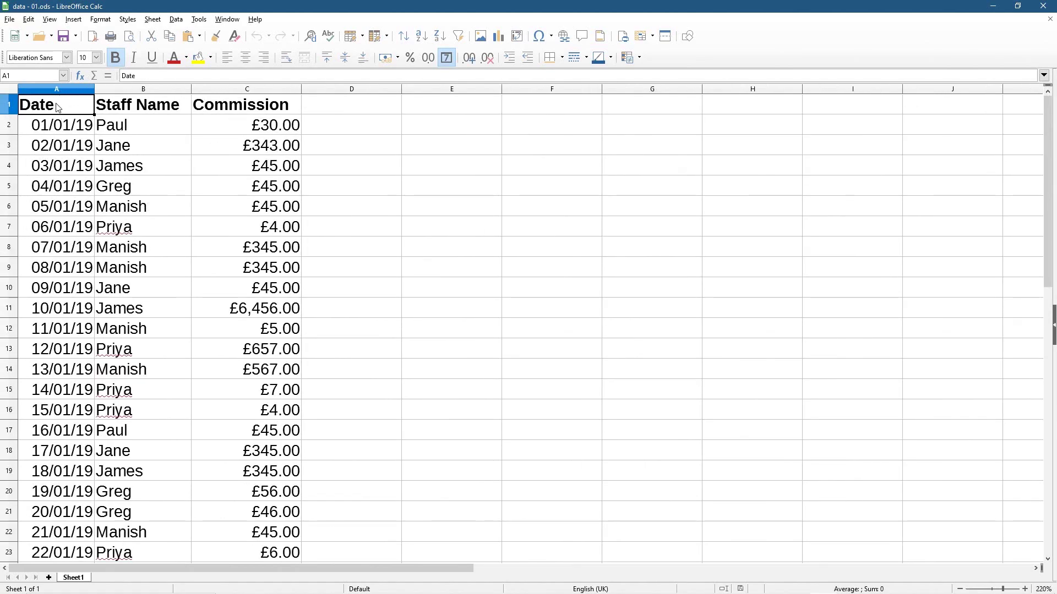
click(58, 89)
click(144, 89)
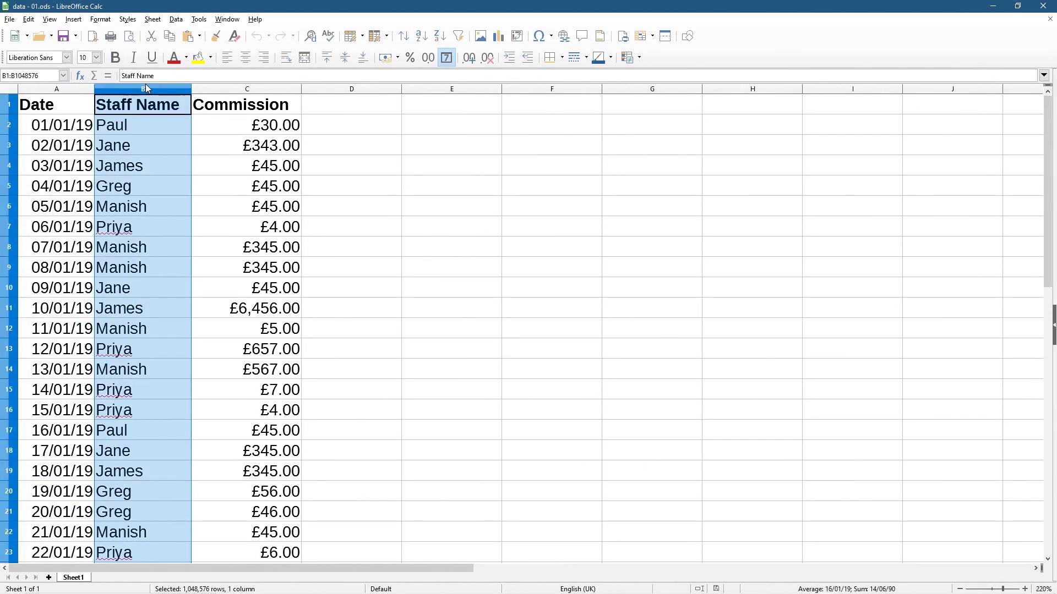
click(238, 90)
click(243, 207)
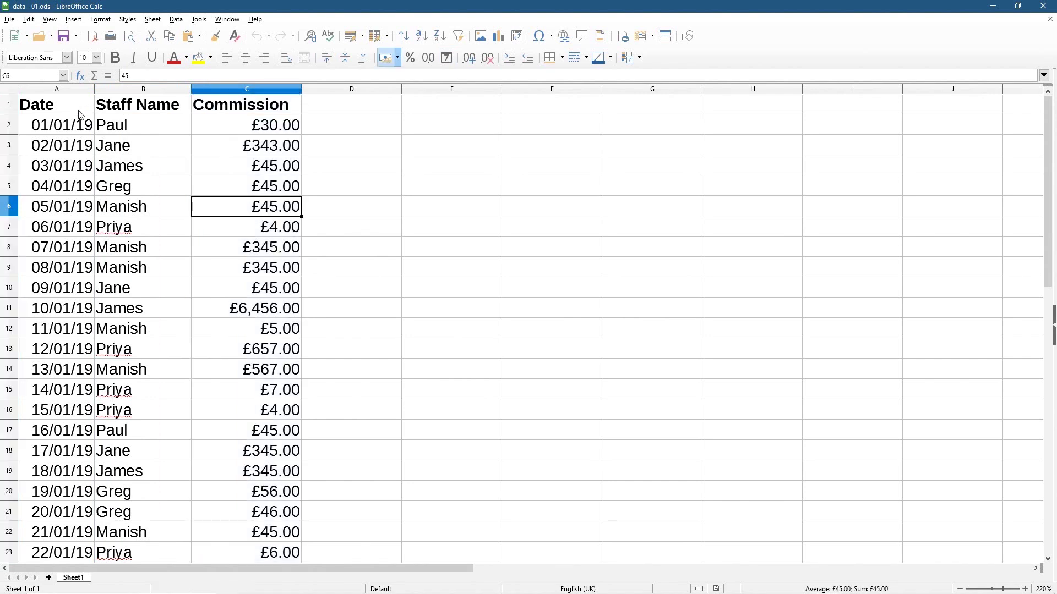
drag(62, 124, 138, 125)
drag(81, 147, 156, 148)
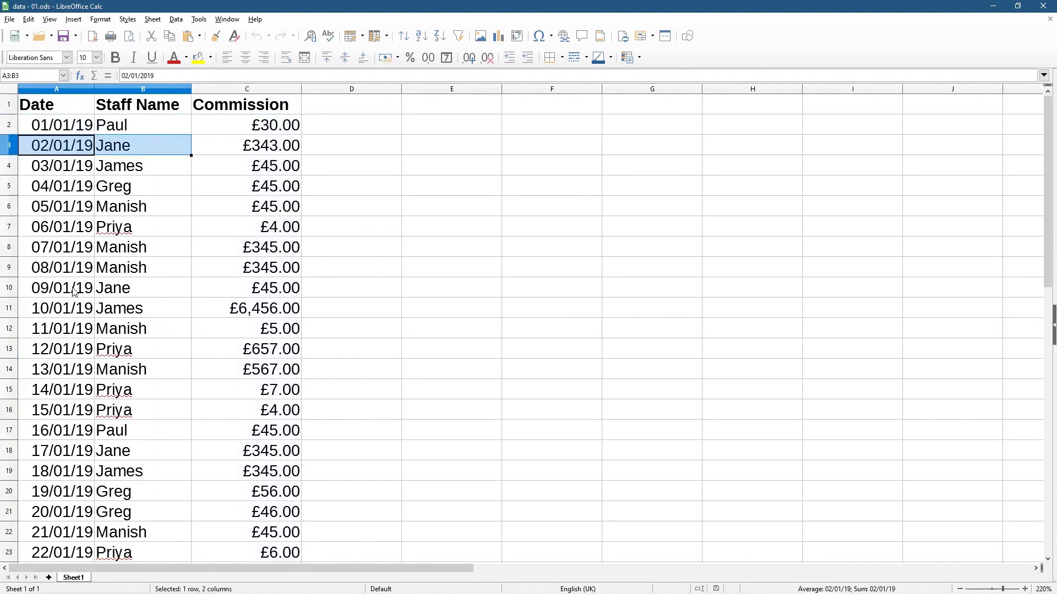
drag(77, 309, 215, 311)
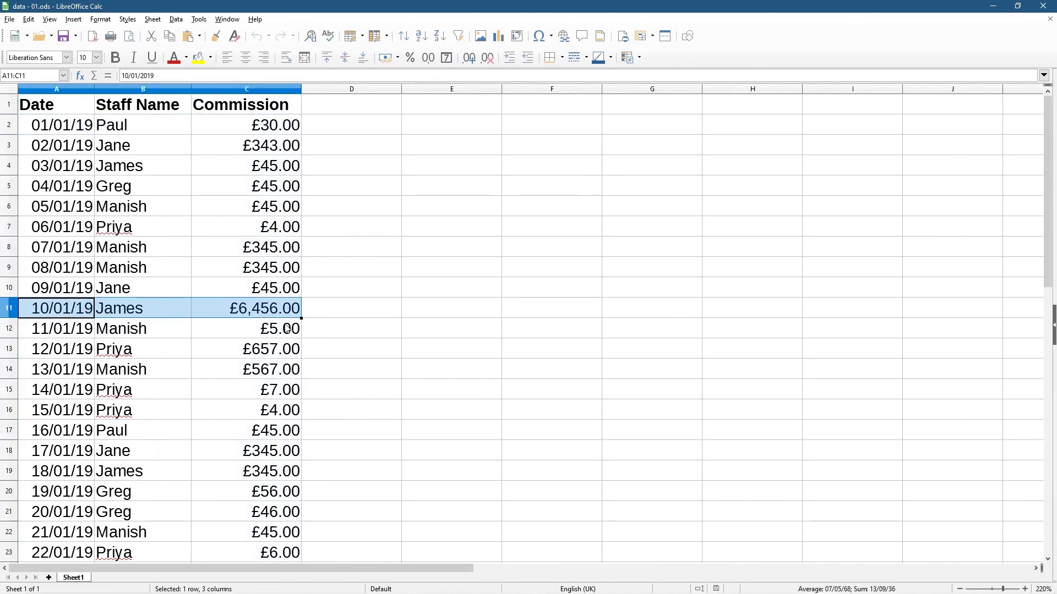
click(233, 311)
ctrl+scroll(161, 355, down, 2)
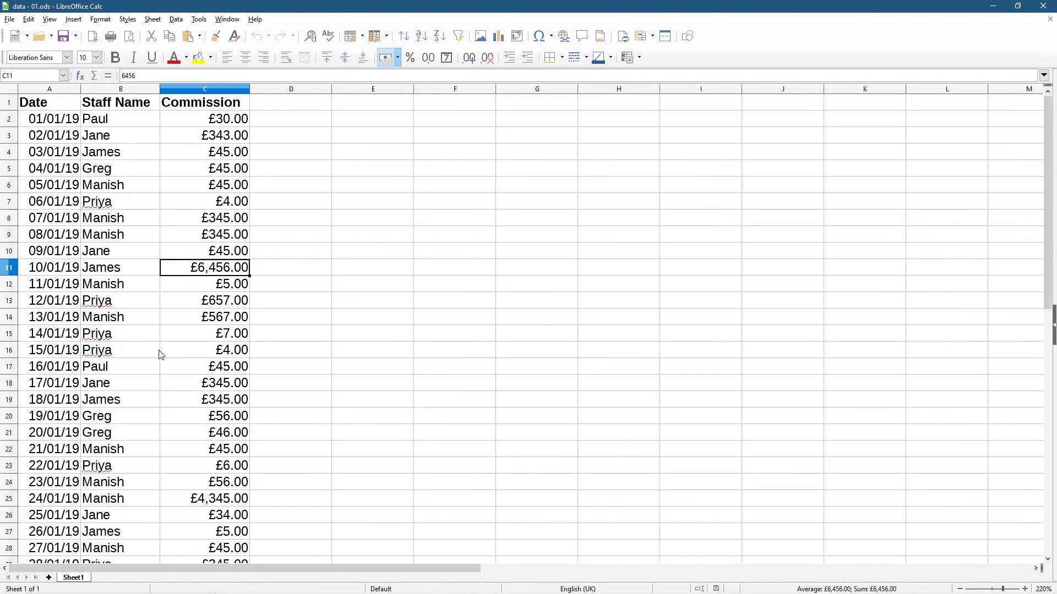
ctrl+scroll(161, 355, up, 1)
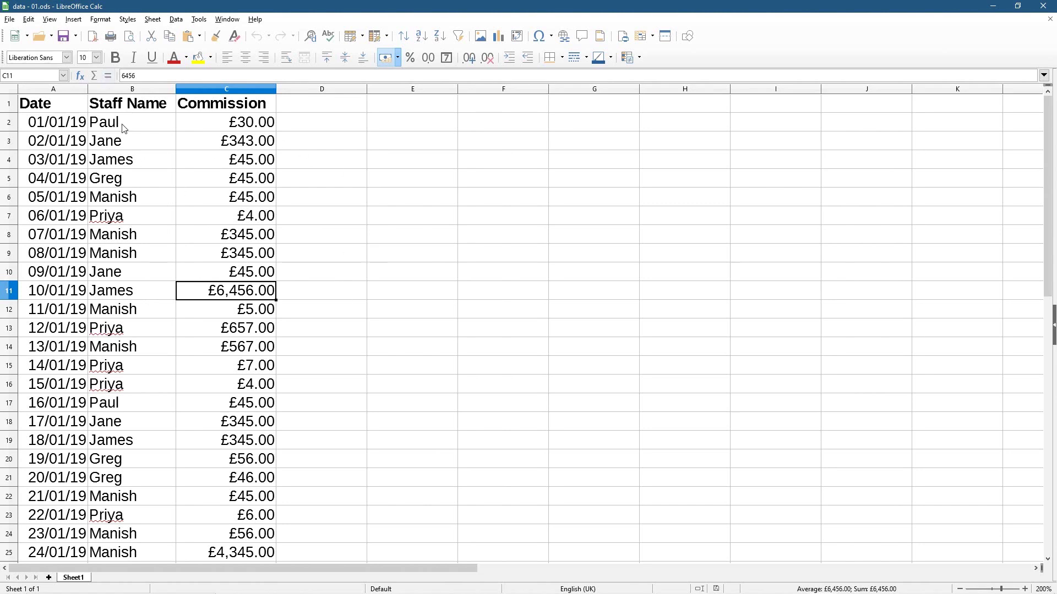
click(54, 92)
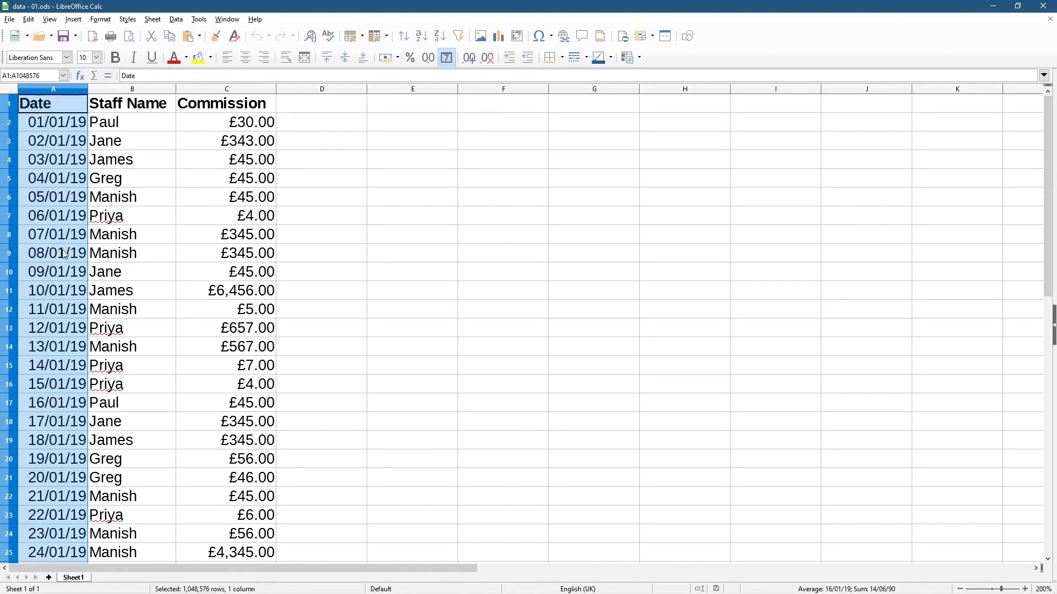
click(440, 40)
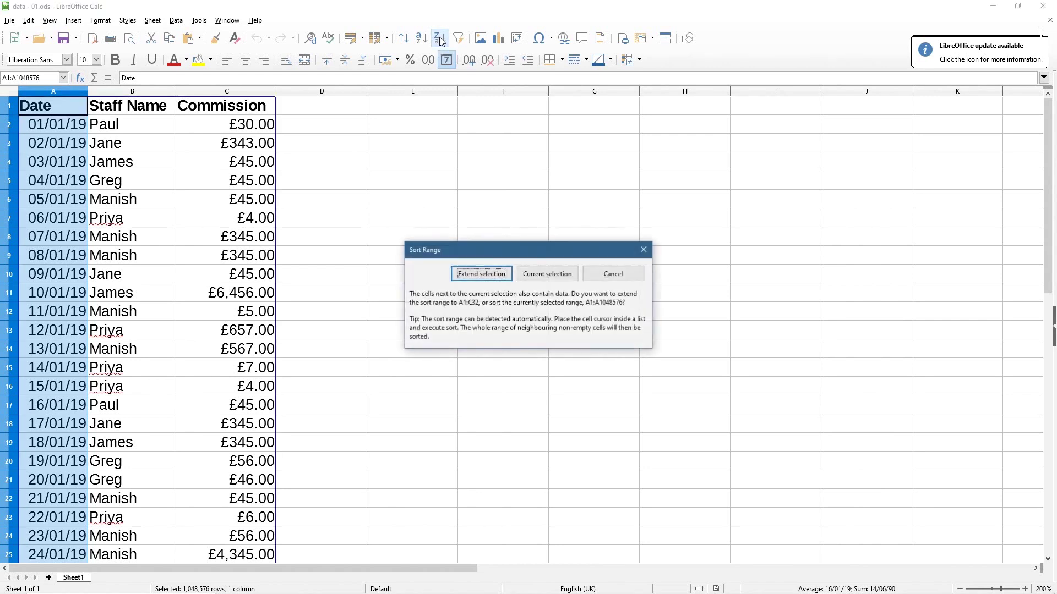
click(482, 274)
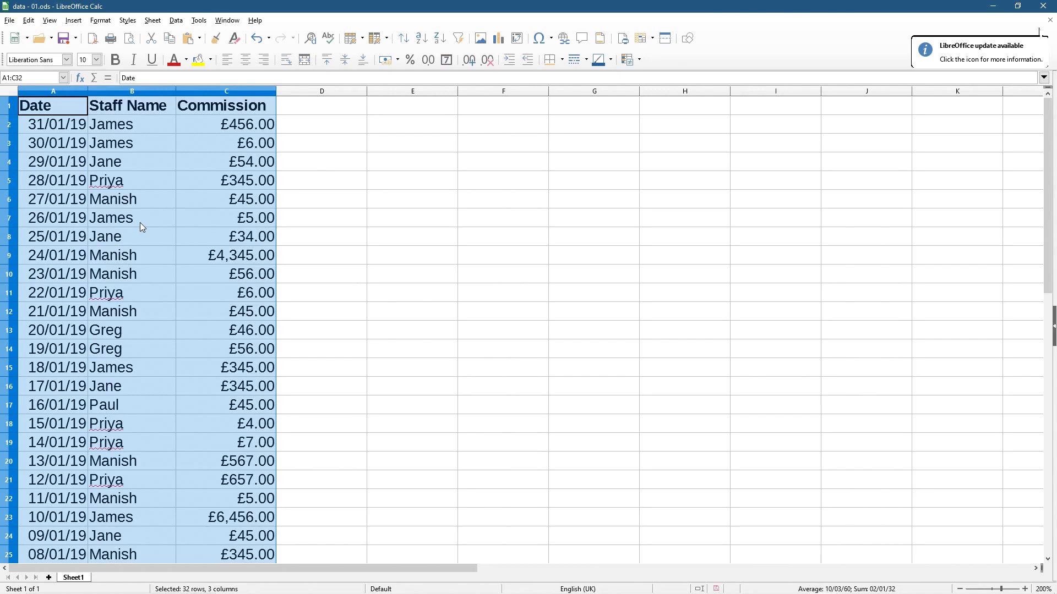
click(46, 131)
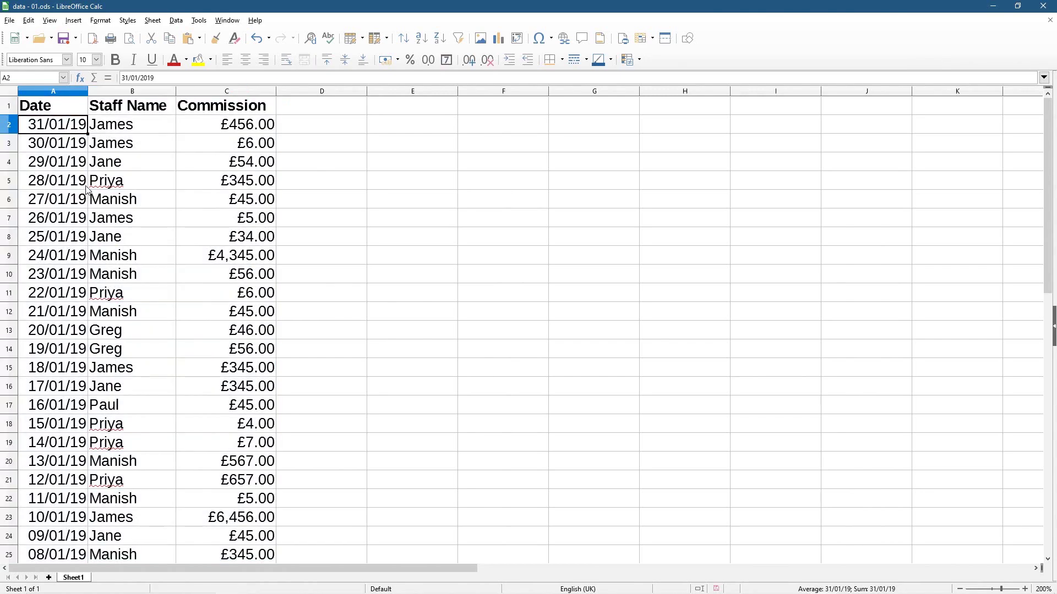
scroll(66, 355, down, 9)
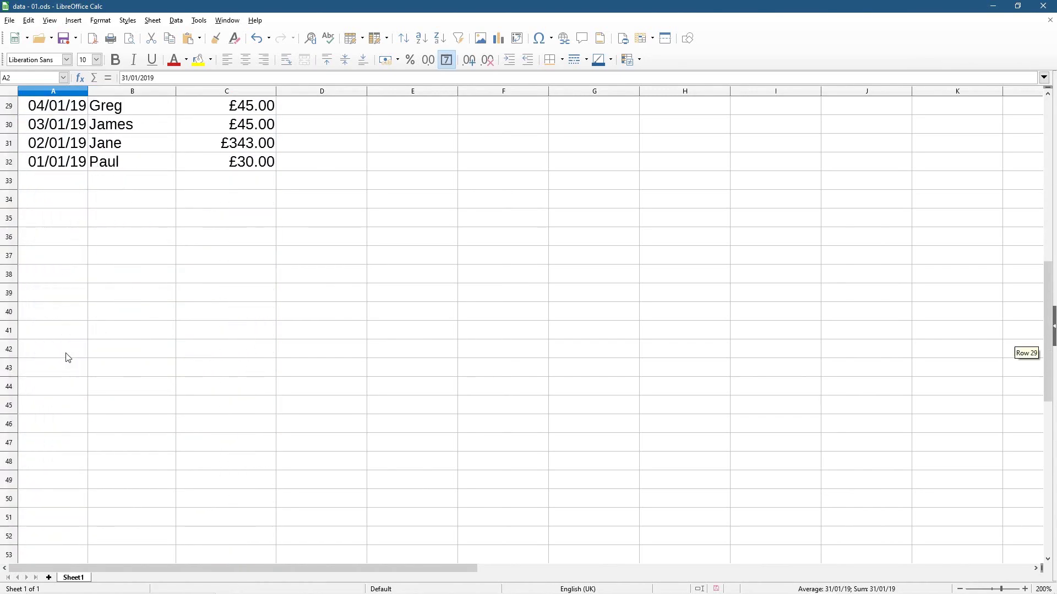
scroll(66, 355, up, 3)
click(45, 315)
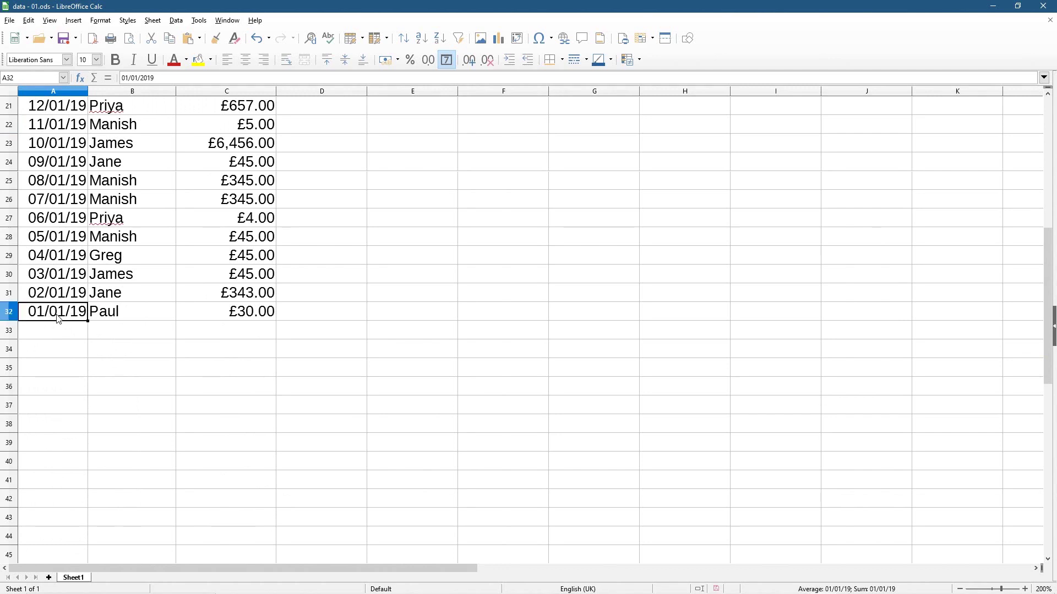
scroll(59, 319, up, 7)
click(57, 92)
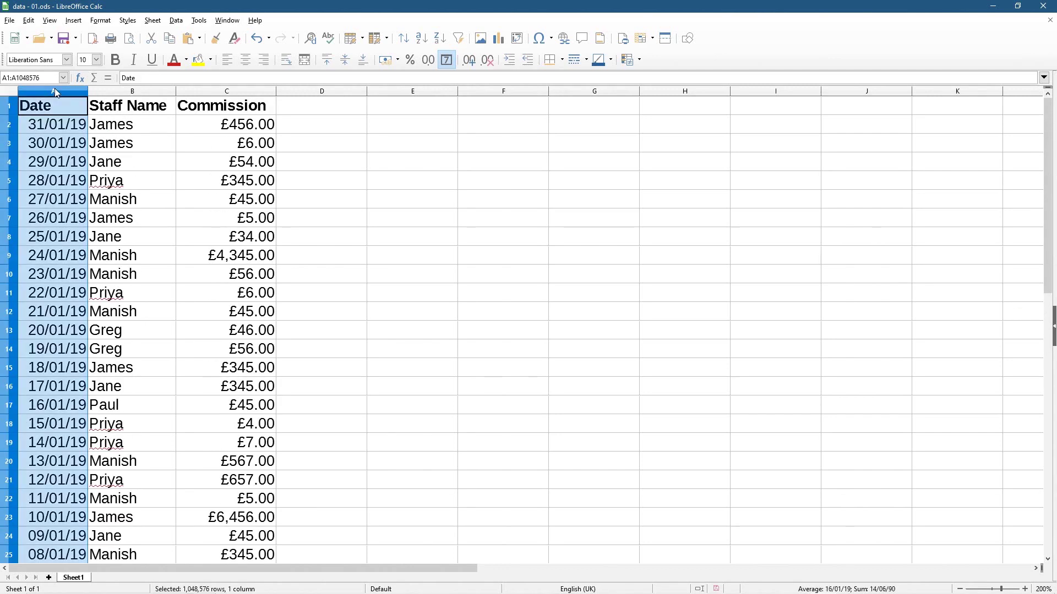
click(421, 43)
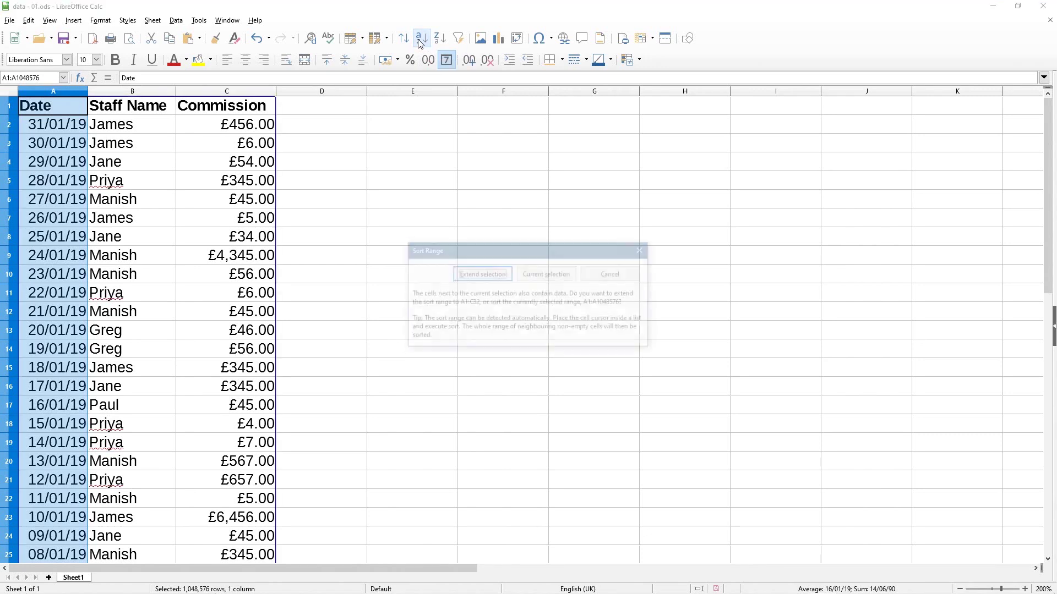
click(481, 274)
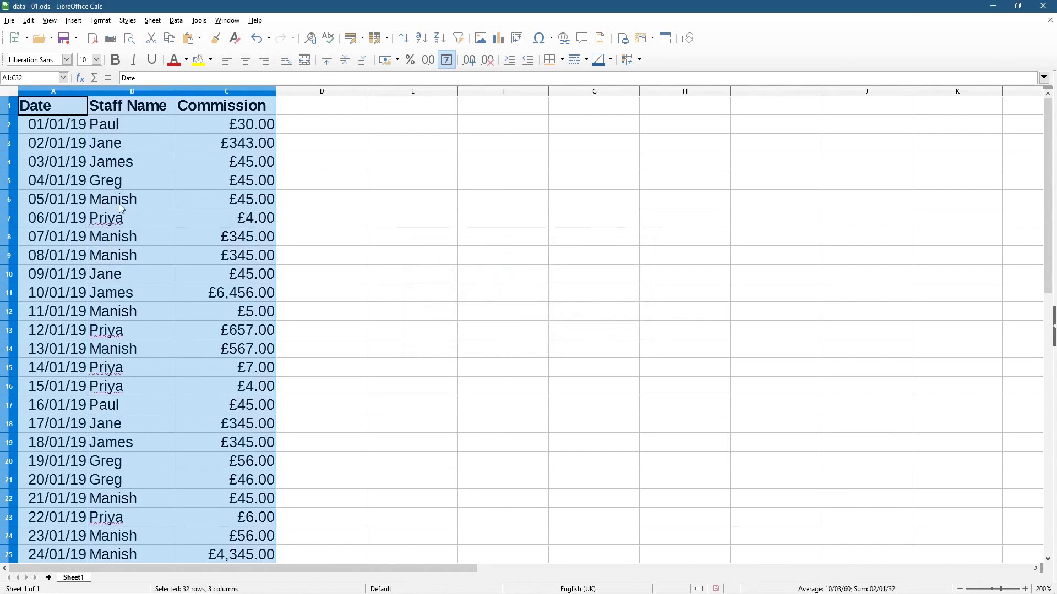
click(55, 126)
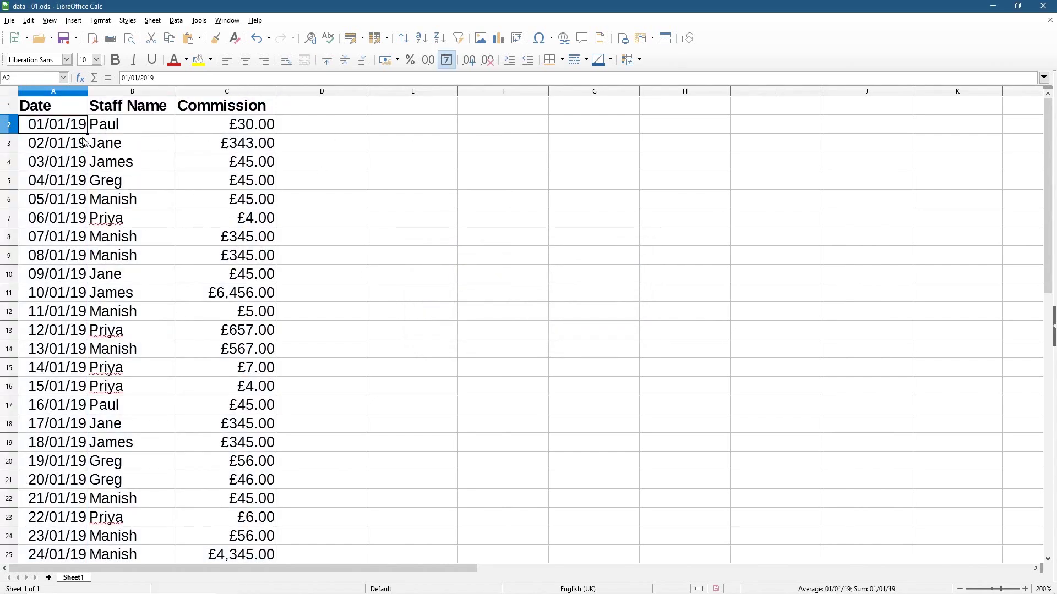
Highlight the 03/01/19 James row (row 4) with a yellow background.
shift+click(185, 125)
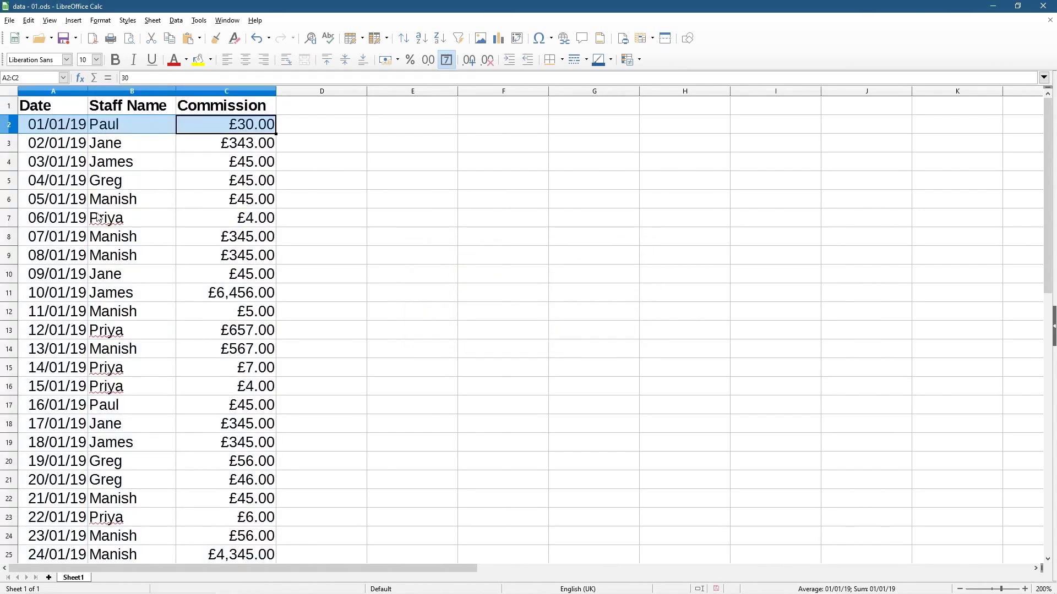
drag(242, 293, 55, 293)
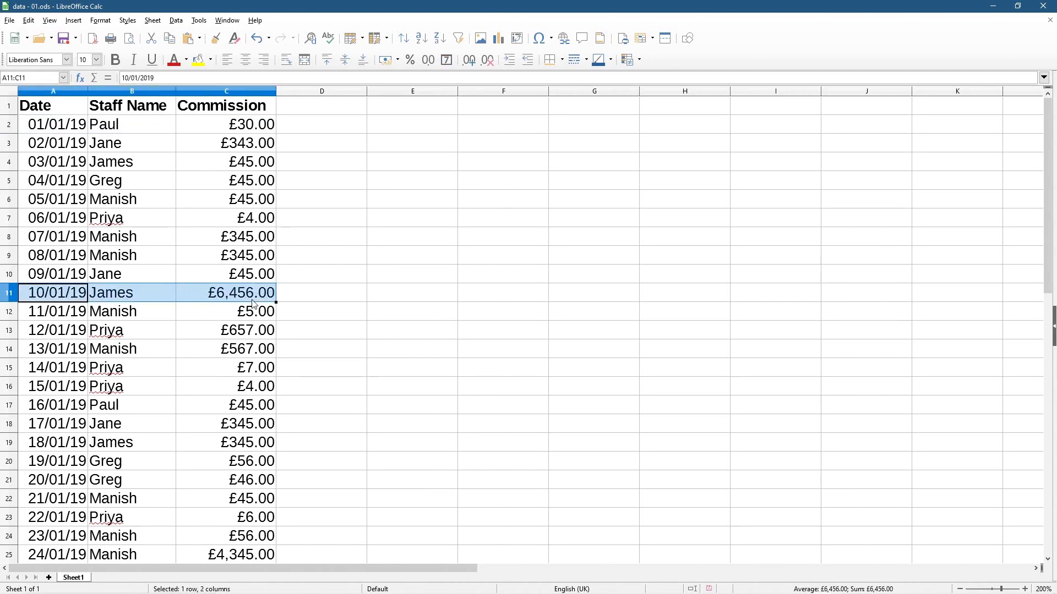
click(252, 301)
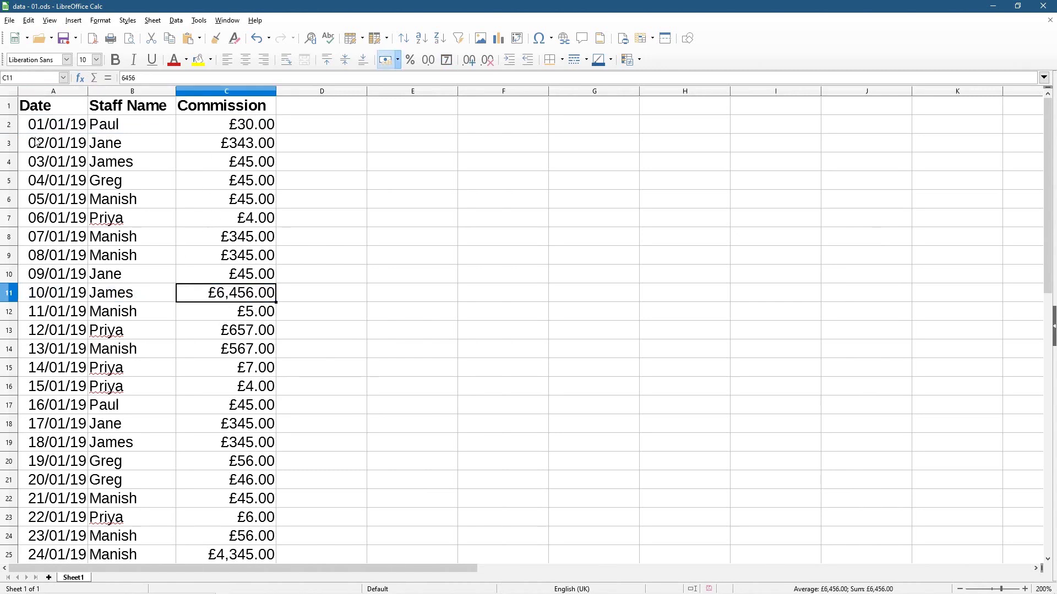
drag(54, 167, 207, 172)
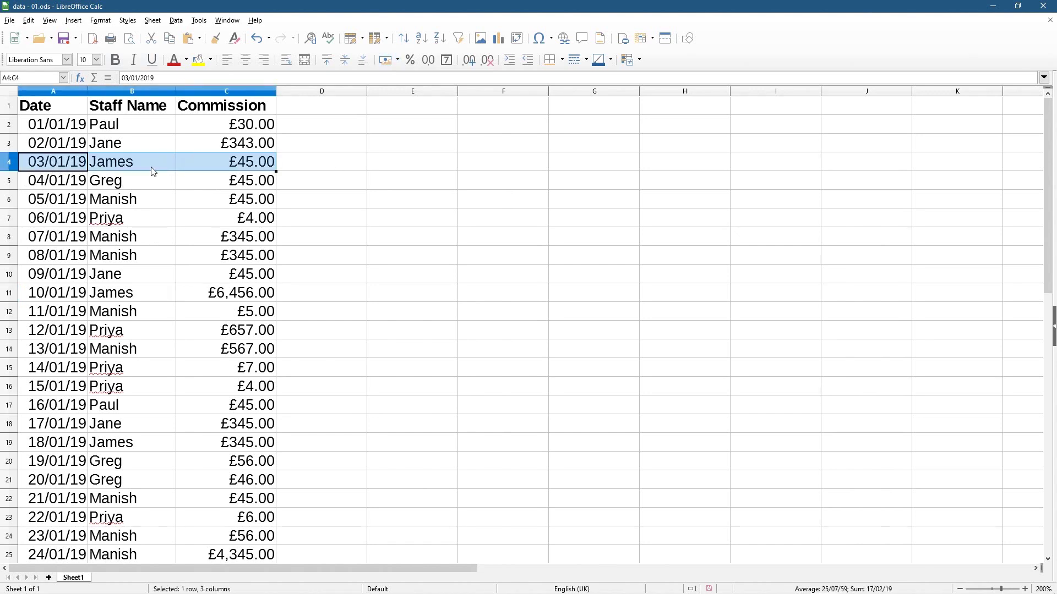
click(197, 60)
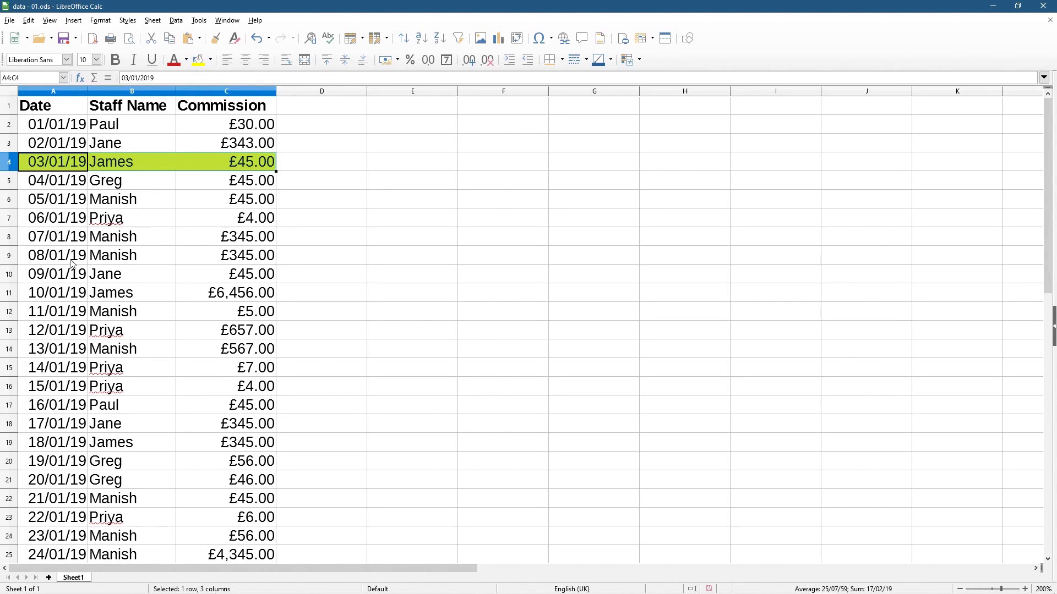
Highlight the 10/01/19 James row (row 11) with a green background.
drag(72, 262, 204, 261)
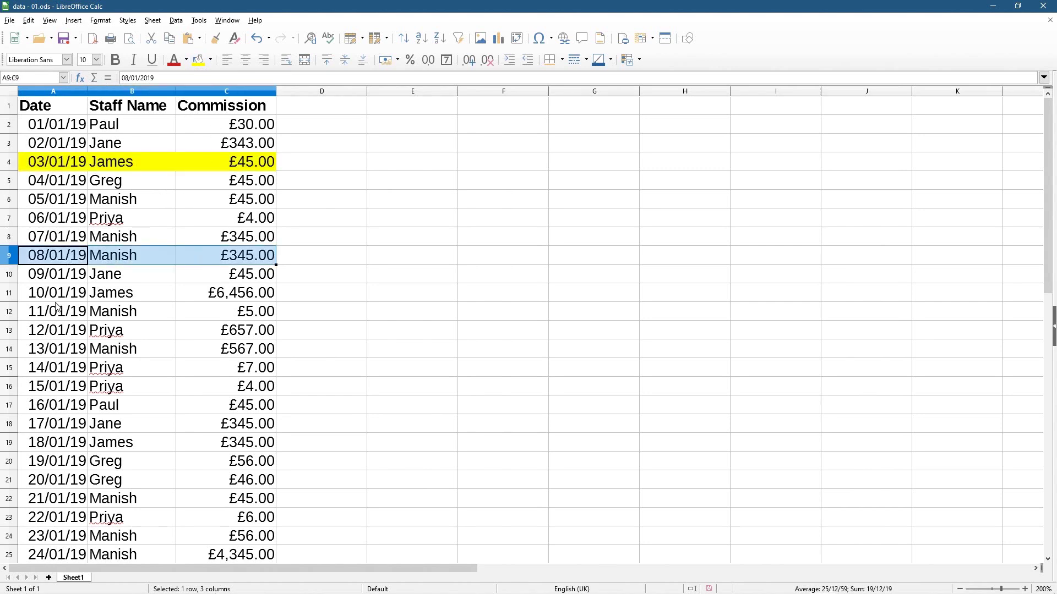
drag(58, 297, 213, 300)
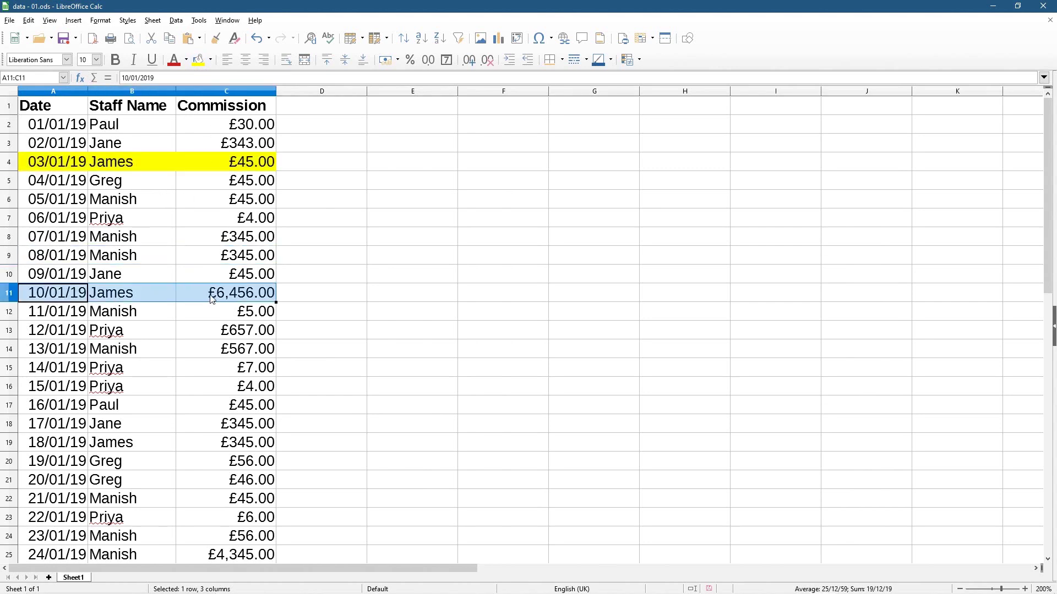
click(213, 61)
click(201, 178)
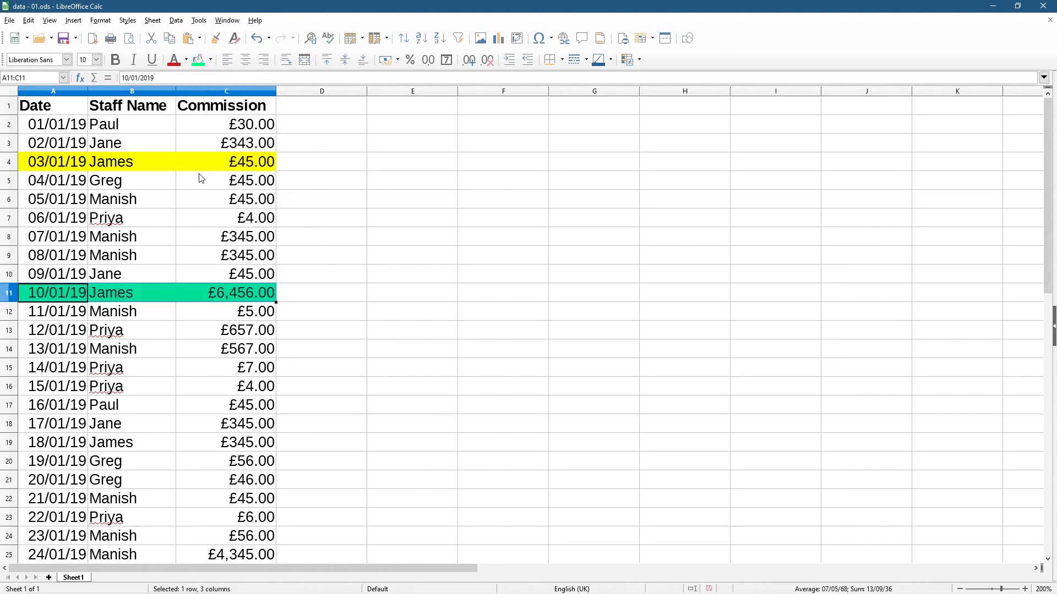
click(74, 368)
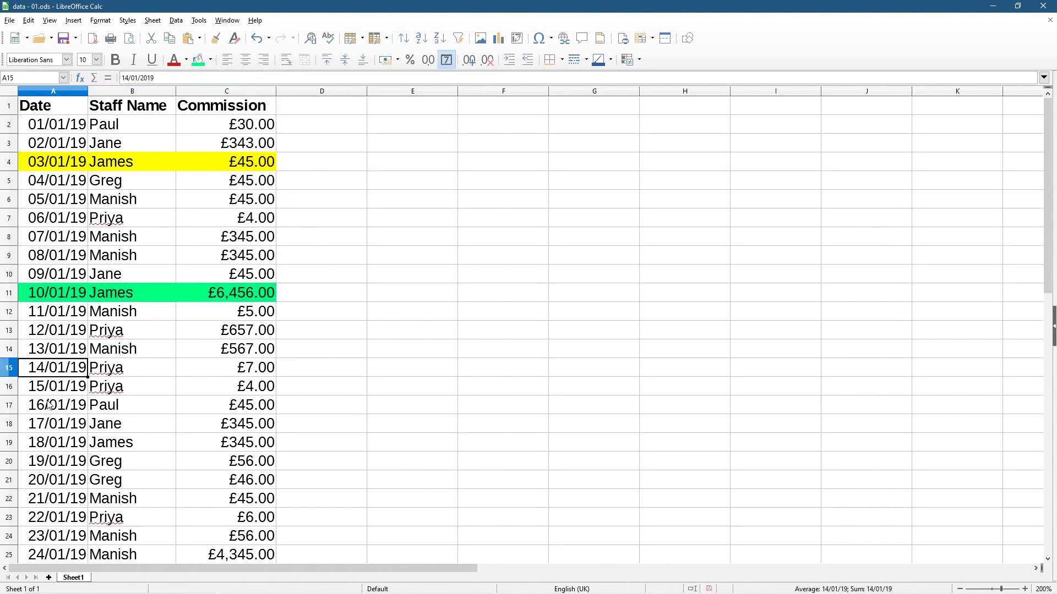
Fill the 16/01/19 Paul row (A17:C17) with cyan after first trying light green.
drag(49, 406, 213, 406)
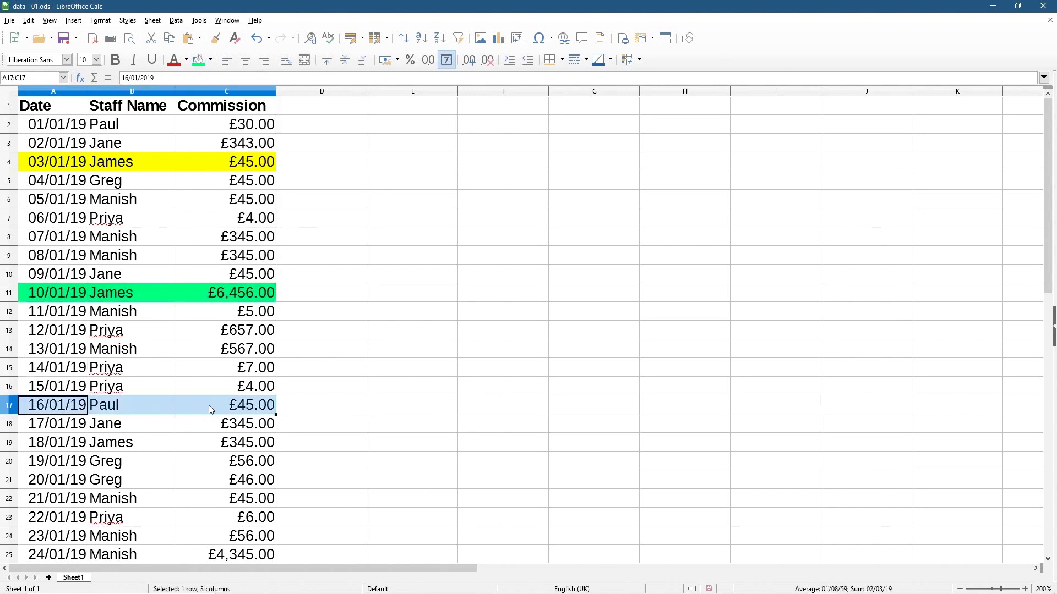
click(210, 61)
scroll(264, 176, down, 3)
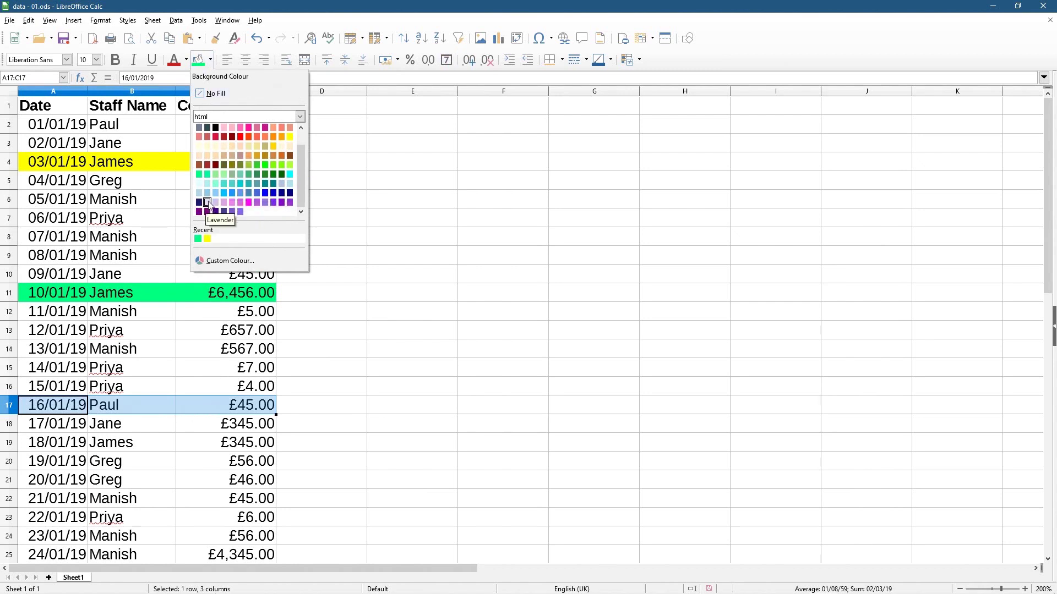
click(290, 165)
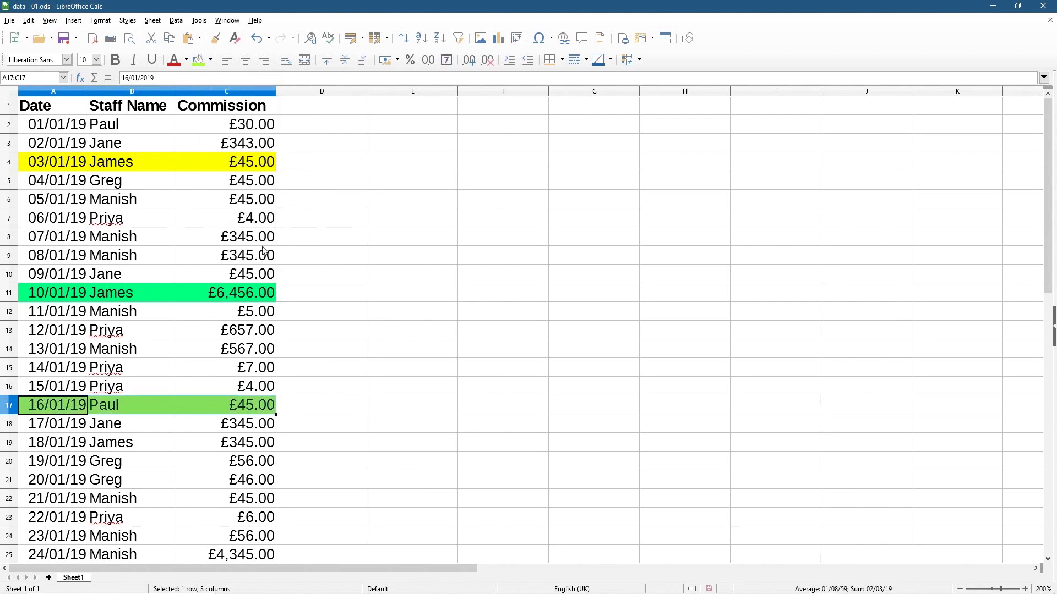
click(210, 61)
click(290, 192)
click(165, 238)
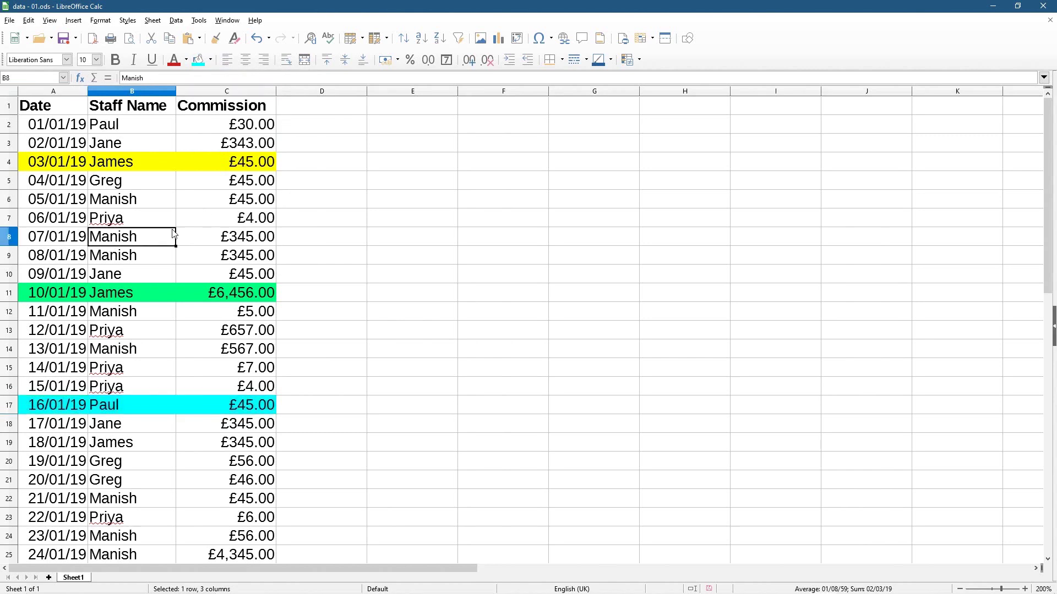
click(132, 91)
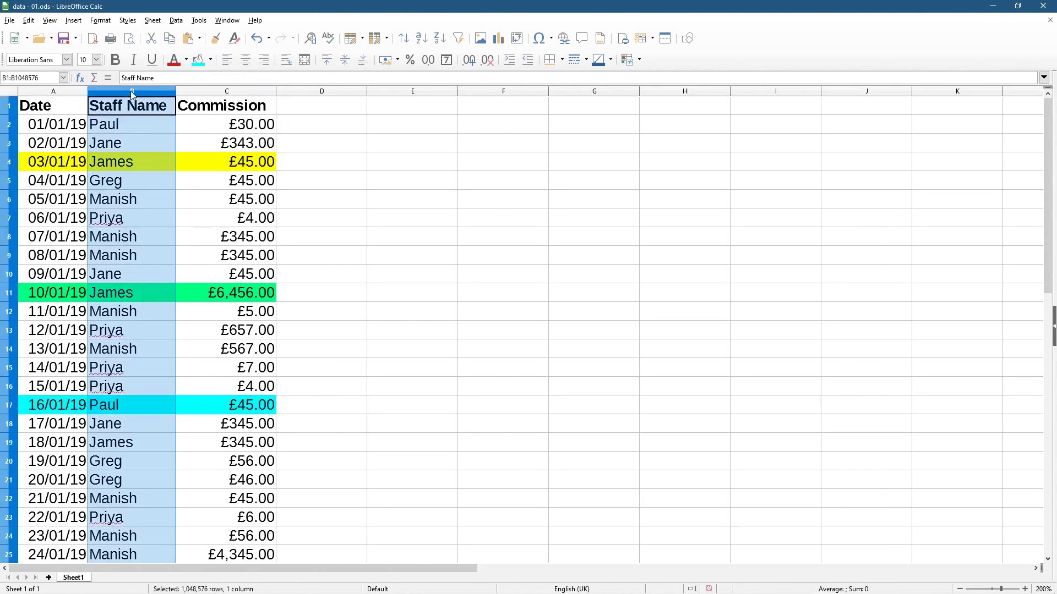
Sort the table A to Z by Staff Name, extending the sort to all columns.
click(423, 43)
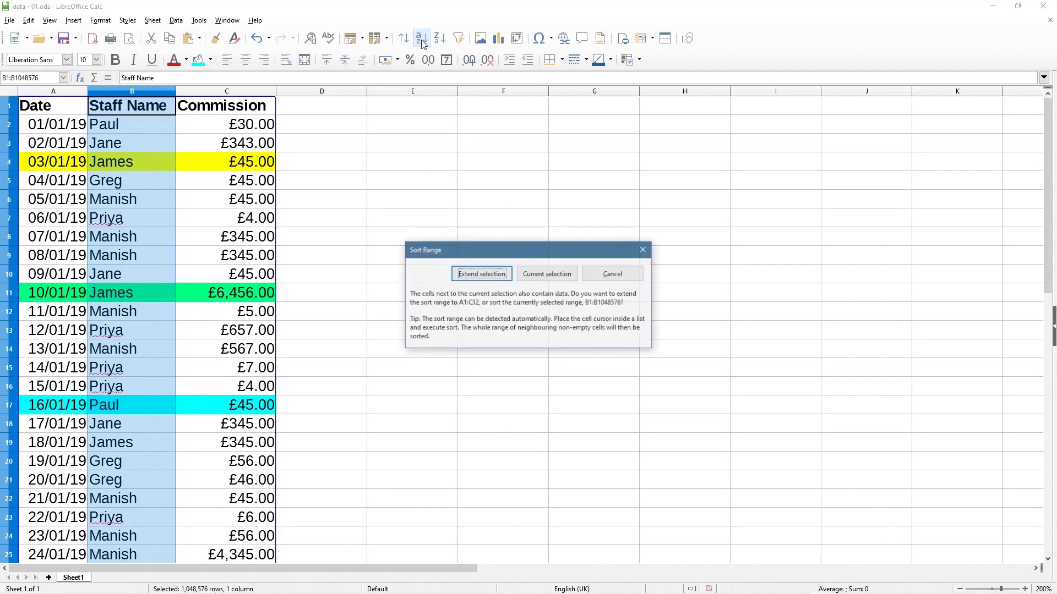
click(481, 274)
click(119, 128)
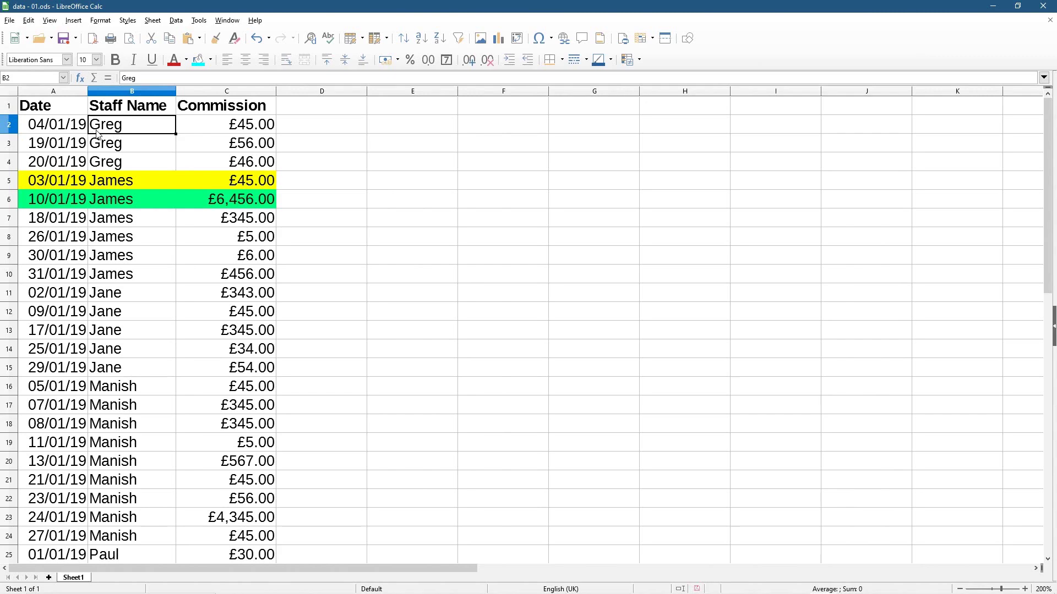
Find and select the green 10/01/19 James row in the name-sorted table.
scroll(110, 414, down, 5)
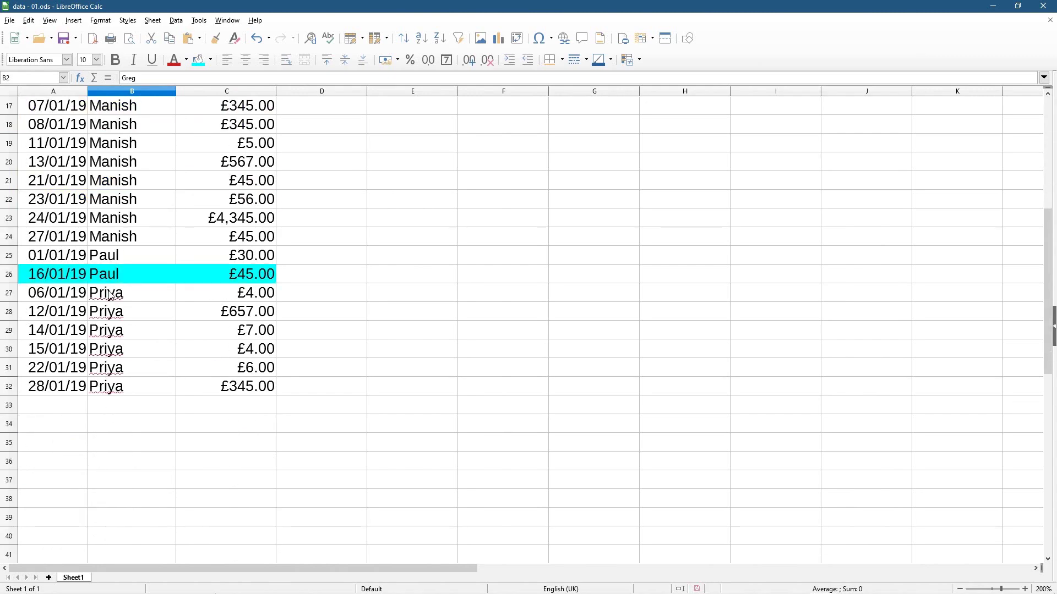
scroll(110, 303, up, 5)
drag(49, 199, 224, 204)
scroll(224, 205, down, 4)
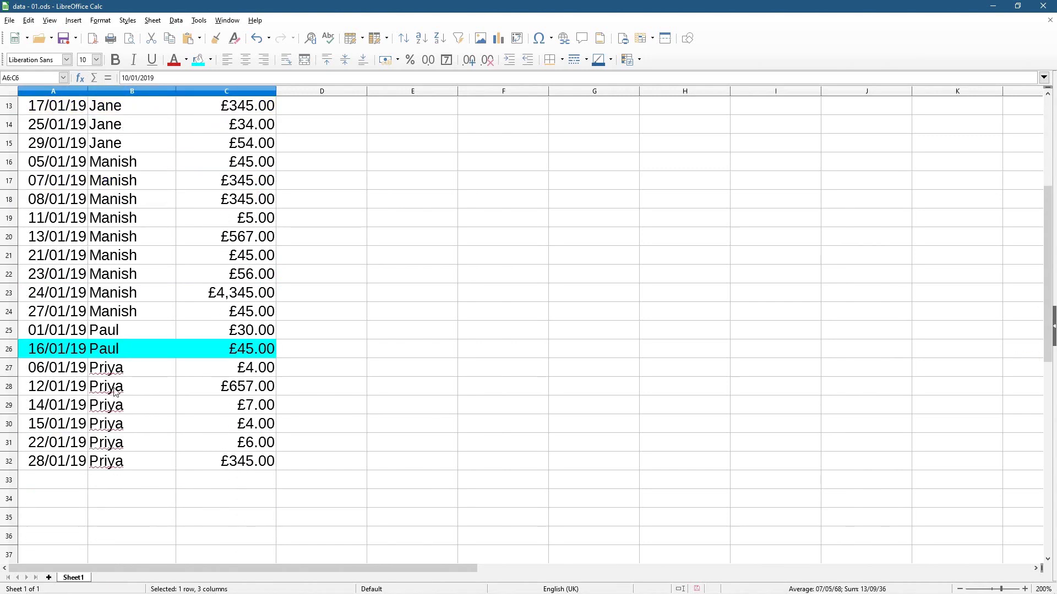
drag(59, 352, 227, 351)
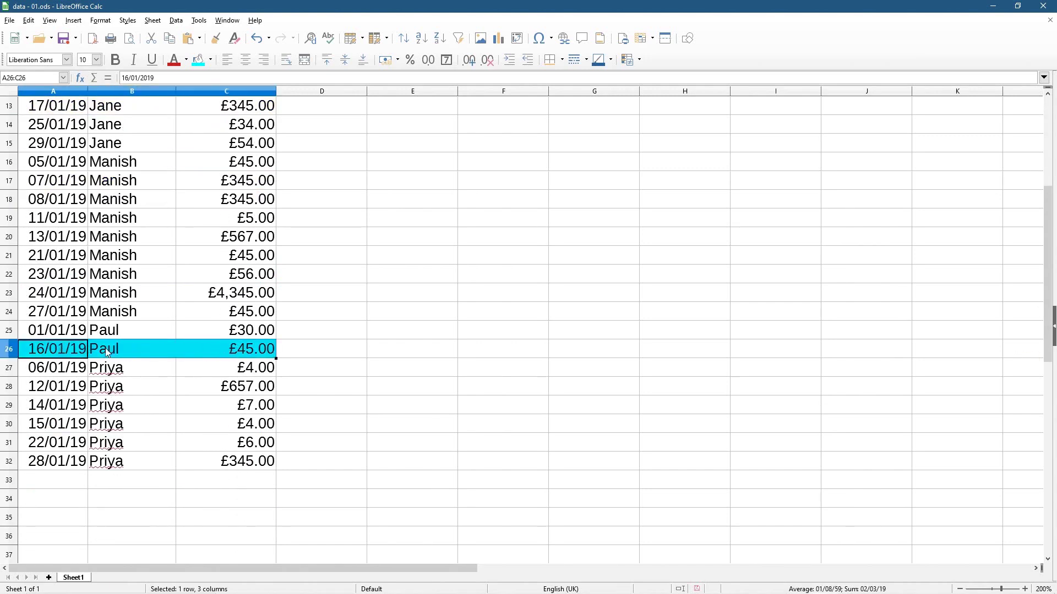
scroll(169, 186, up, 4)
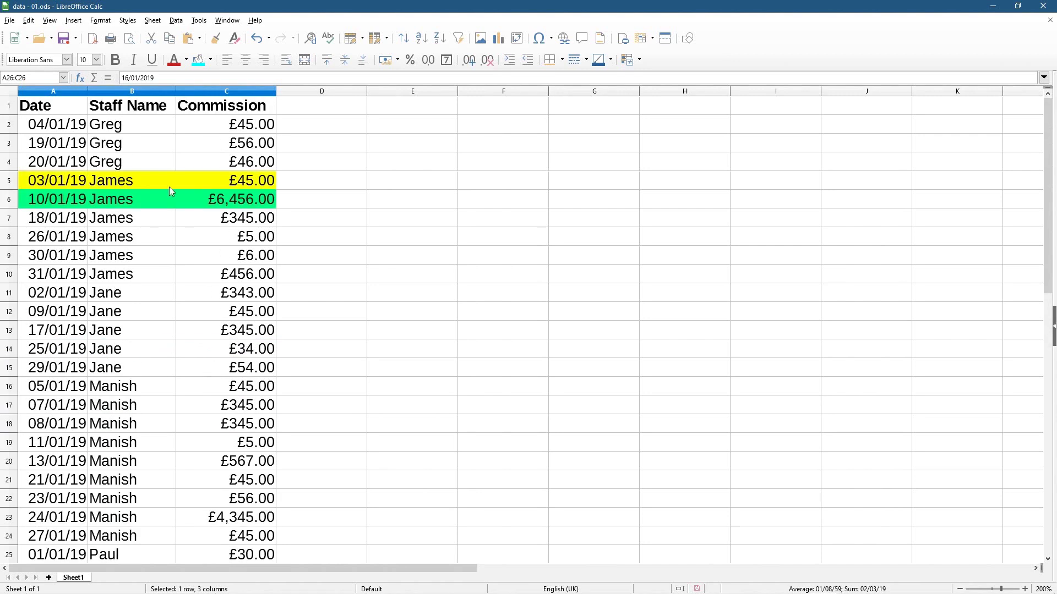
drag(61, 198, 214, 201)
click(156, 204)
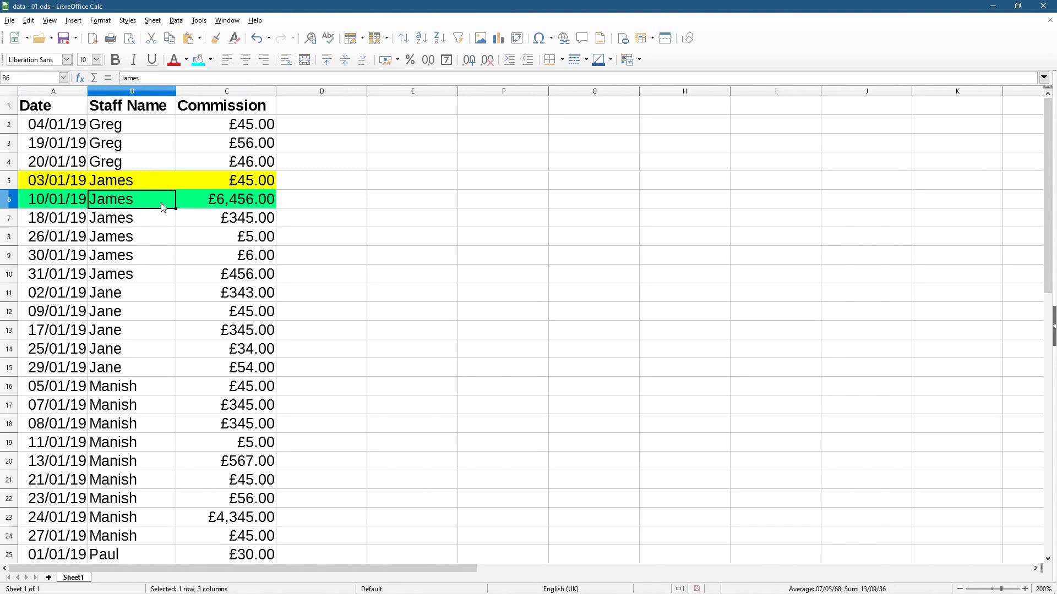
Sort all rows by Commission ascending and check £4.00 is first and £6,456.00 last.
click(234, 89)
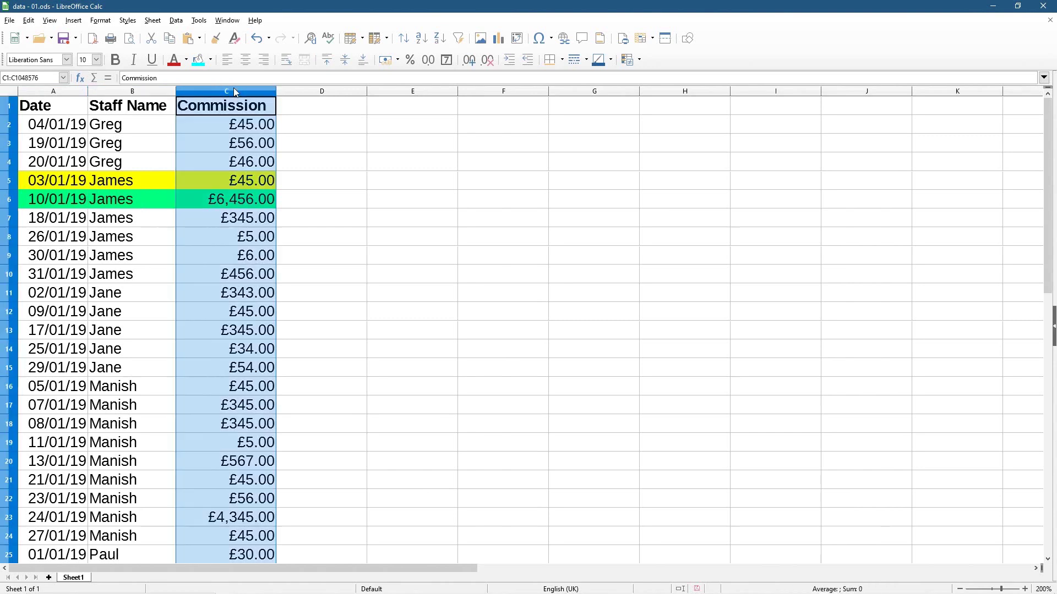
click(421, 38)
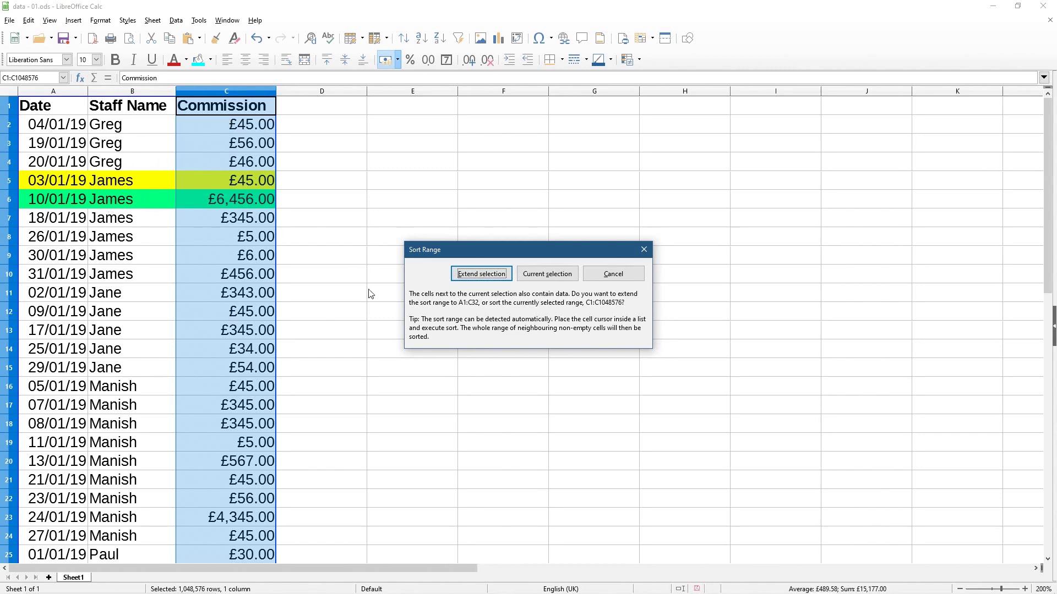
click(481, 274)
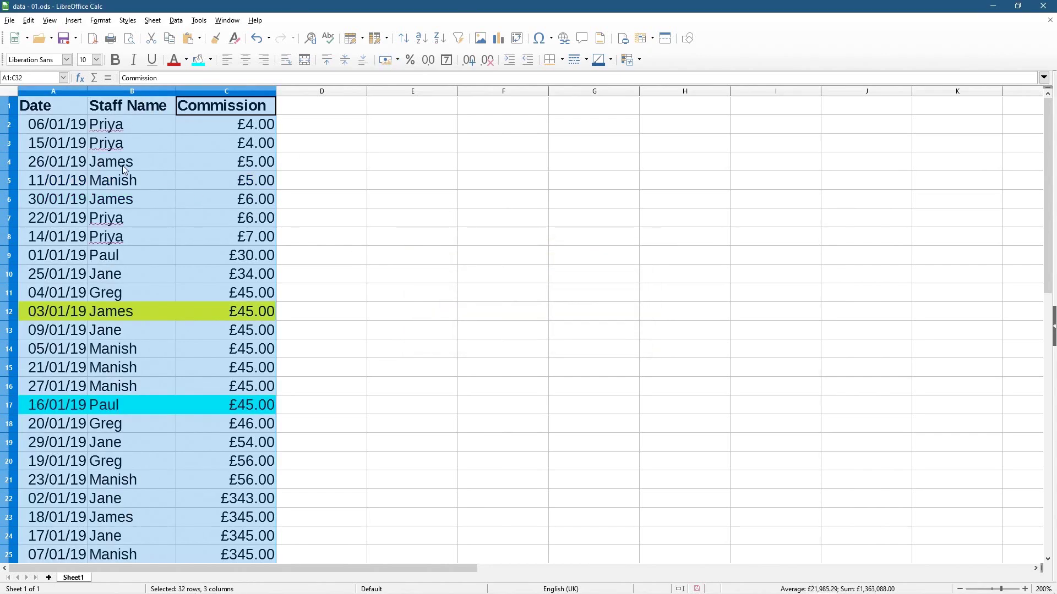
click(92, 128)
click(241, 131)
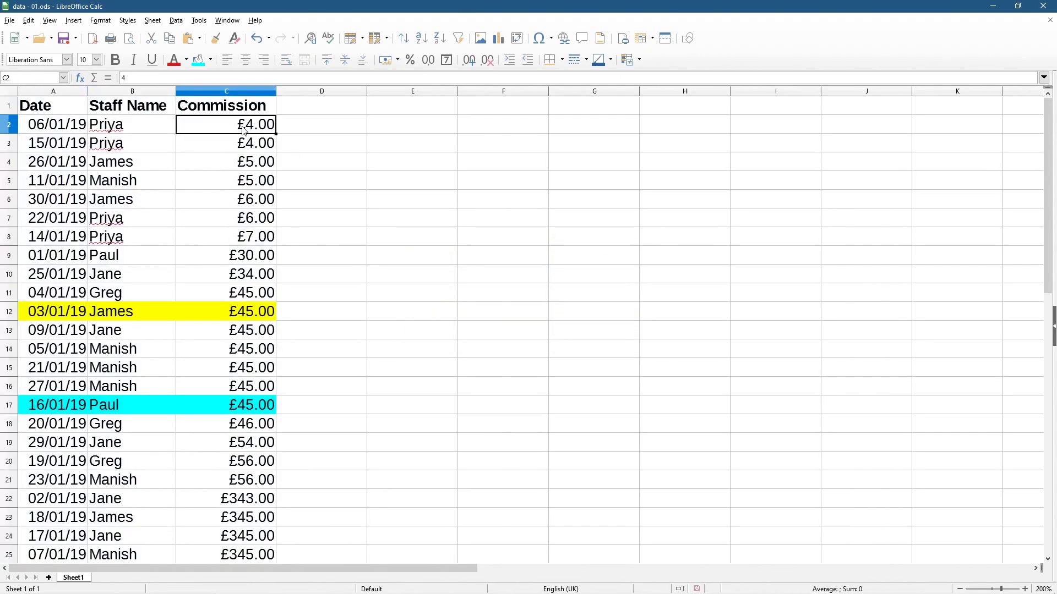
scroll(246, 437, down, 5)
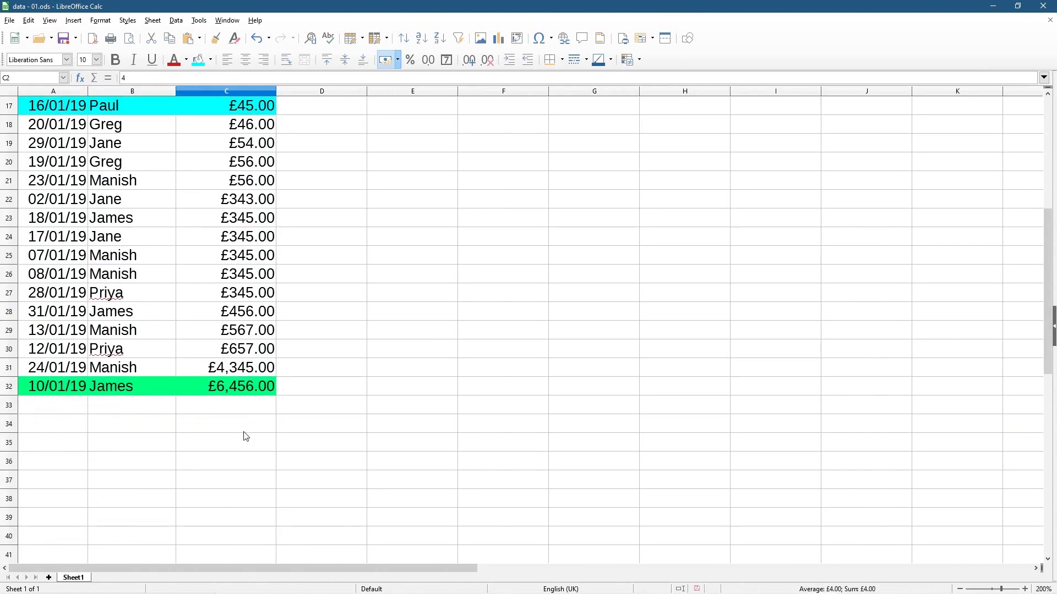
click(236, 393)
scroll(270, 425, up, 5)
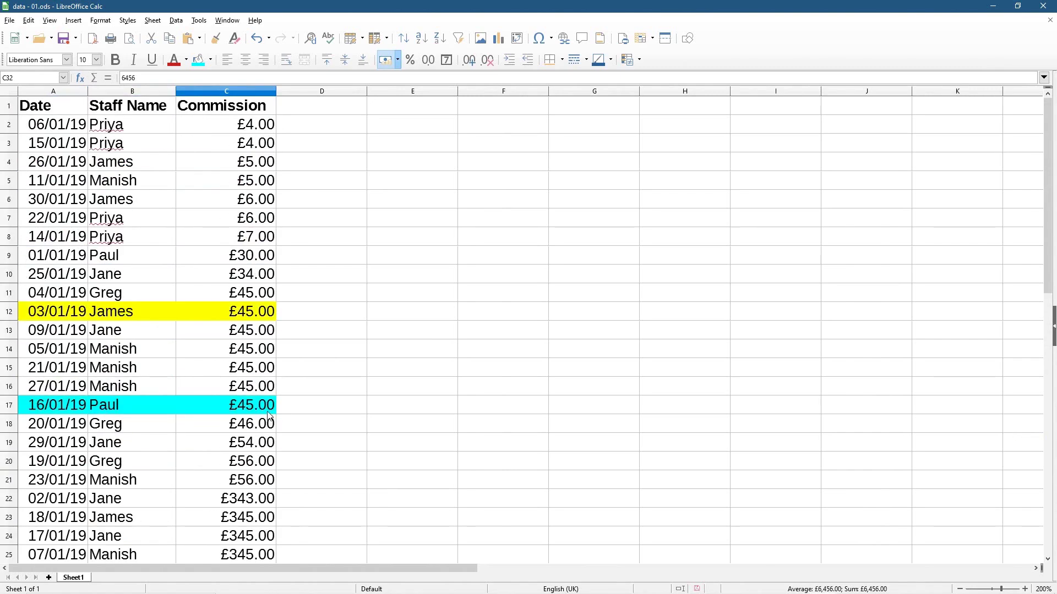
Sort all rows by Commission descending and confirm £4.00 now sits at the bottom.
click(235, 96)
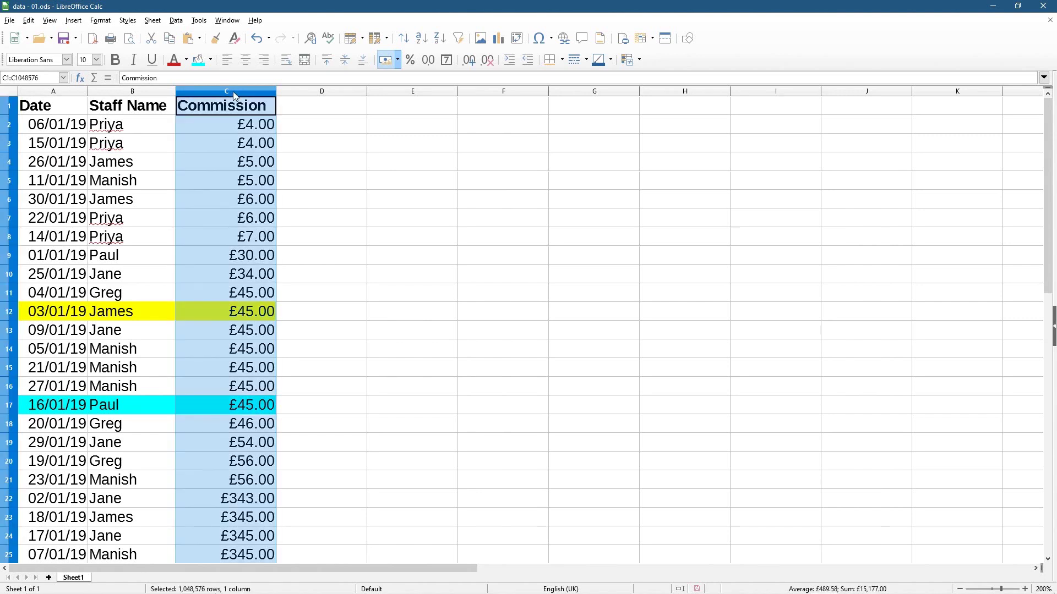
click(444, 45)
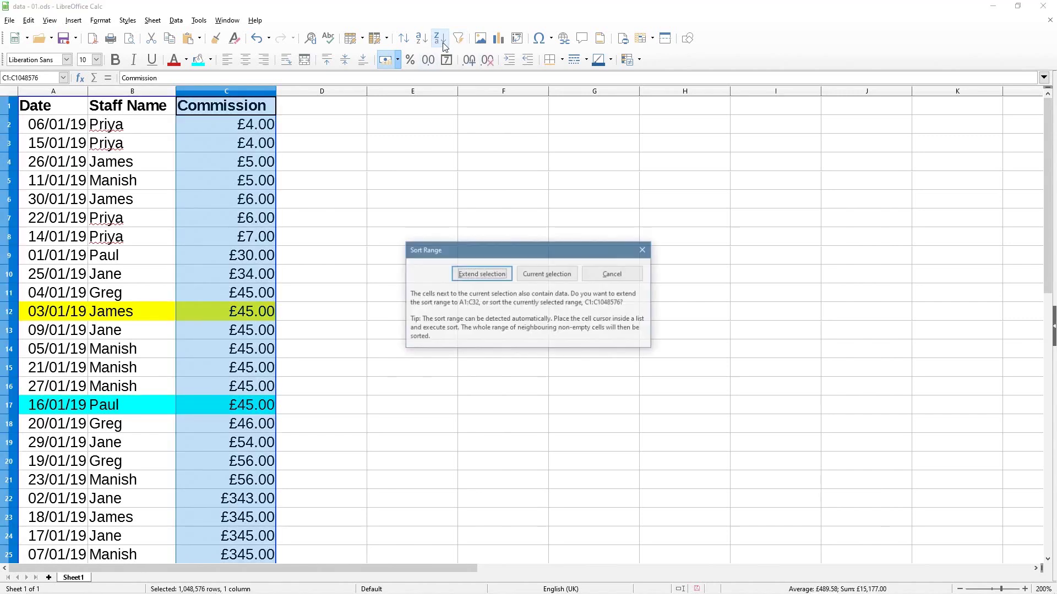
click(482, 274)
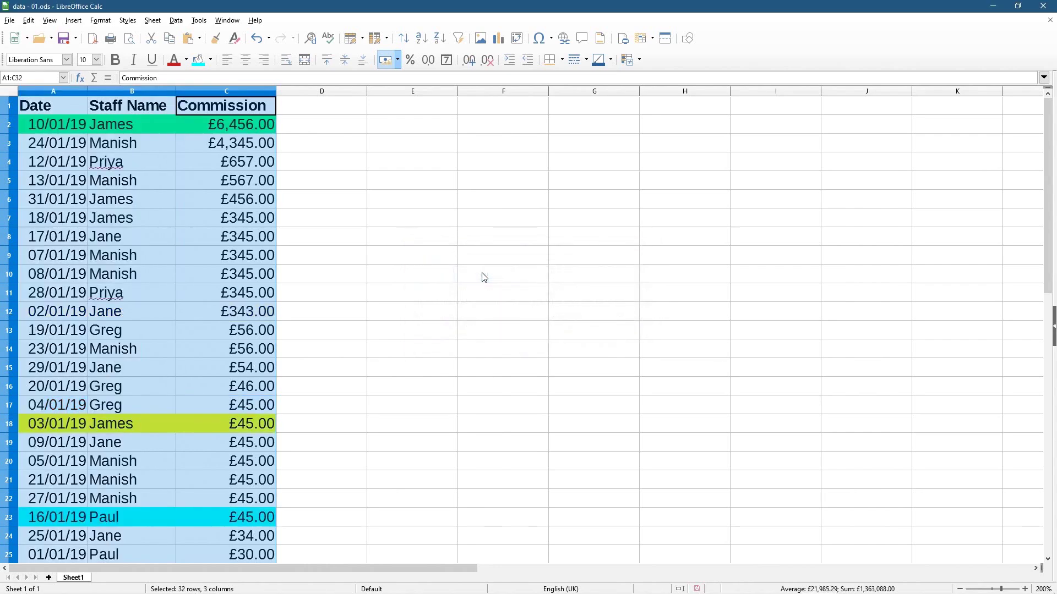
click(240, 124)
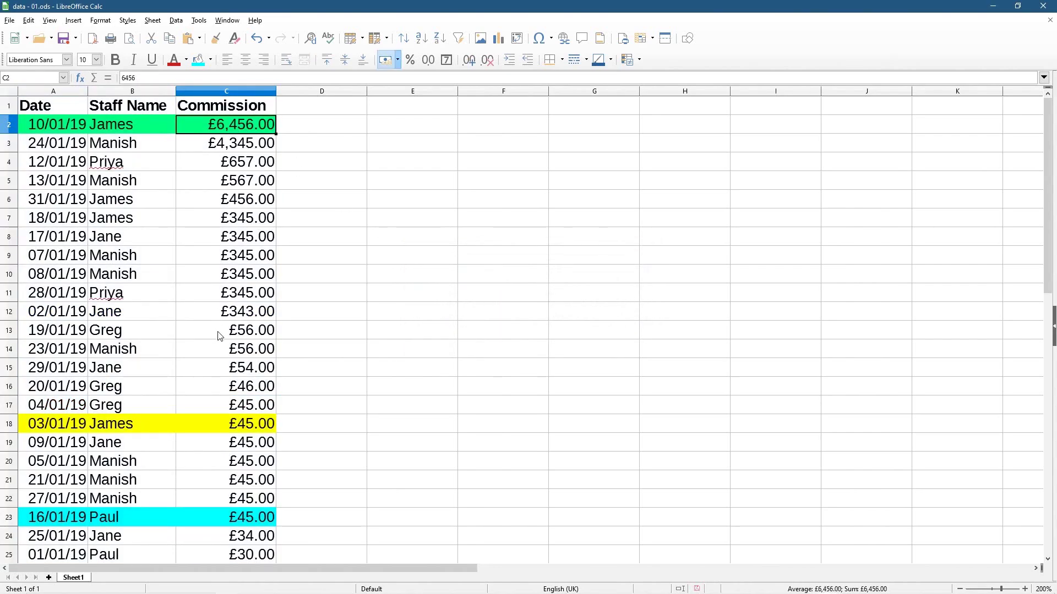
scroll(219, 334, down, 7)
click(241, 317)
scroll(226, 441, up, 7)
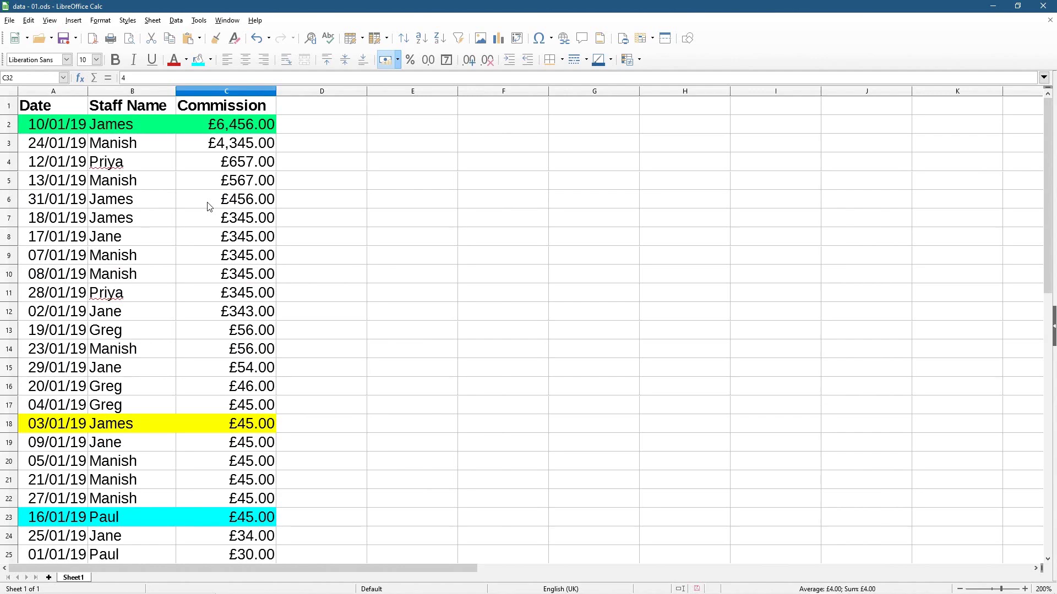
double_click(933, 5)
click(757, 90)
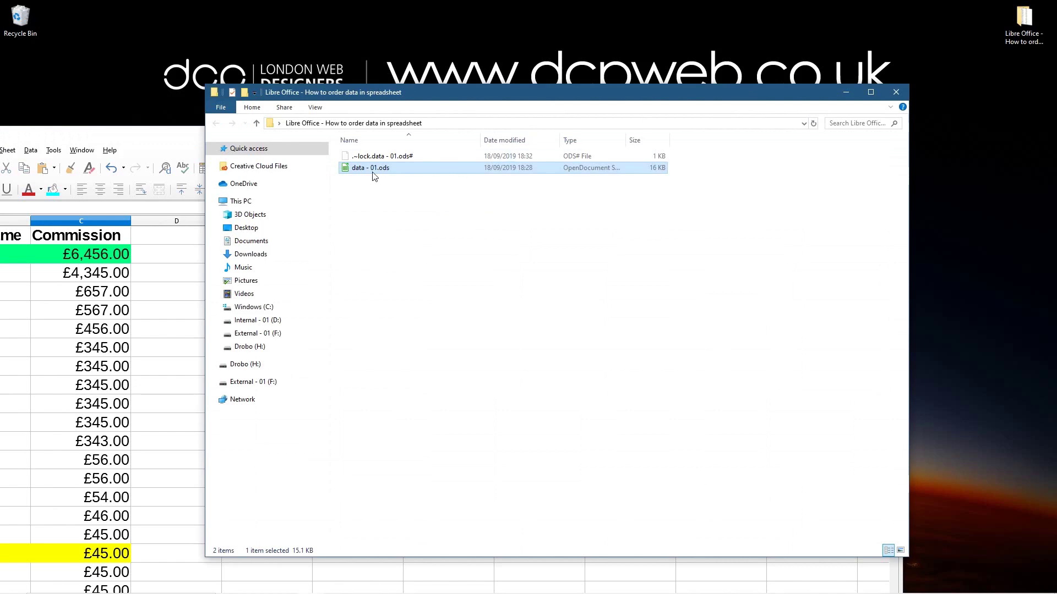
drag(410, 94, 689, 26)
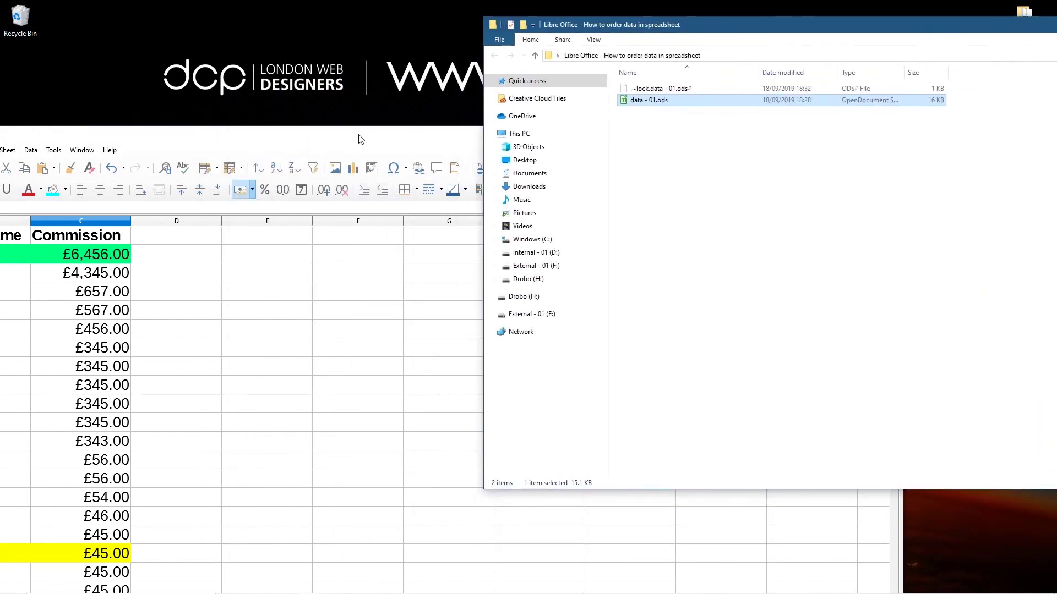
double_click(361, 139)
click(47, 92)
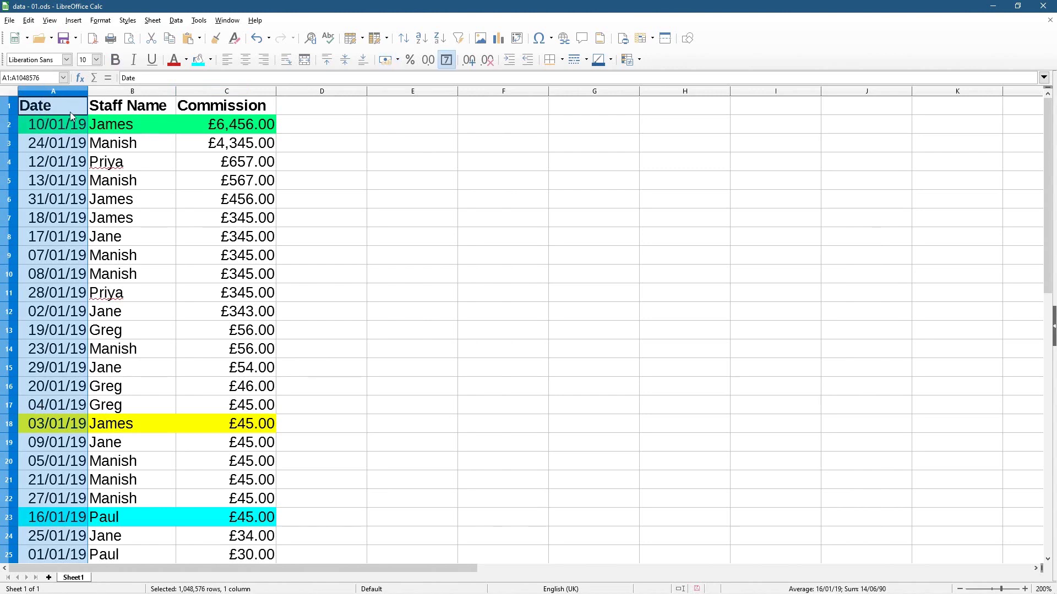
Sort the whole table by Date, oldest first, and review the dates from A2 down.
click(421, 38)
click(484, 276)
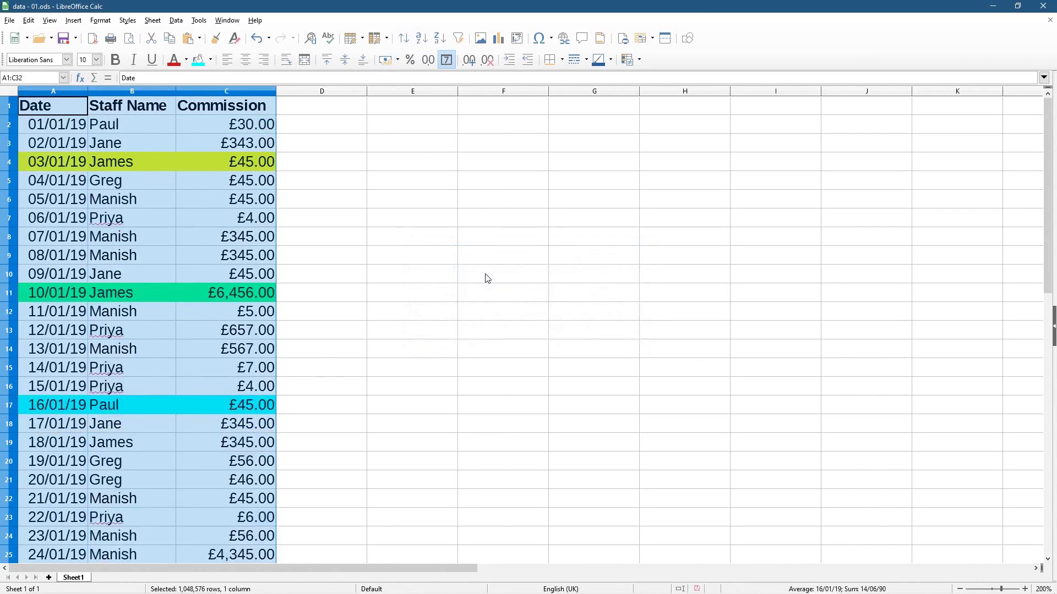
drag(52, 124, 224, 505)
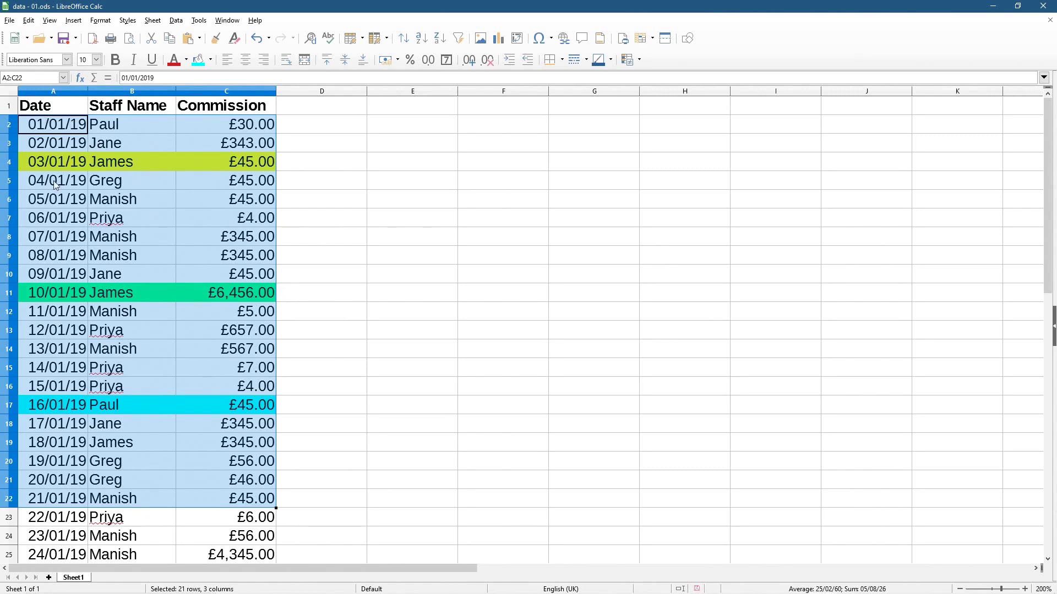
click(64, 127)
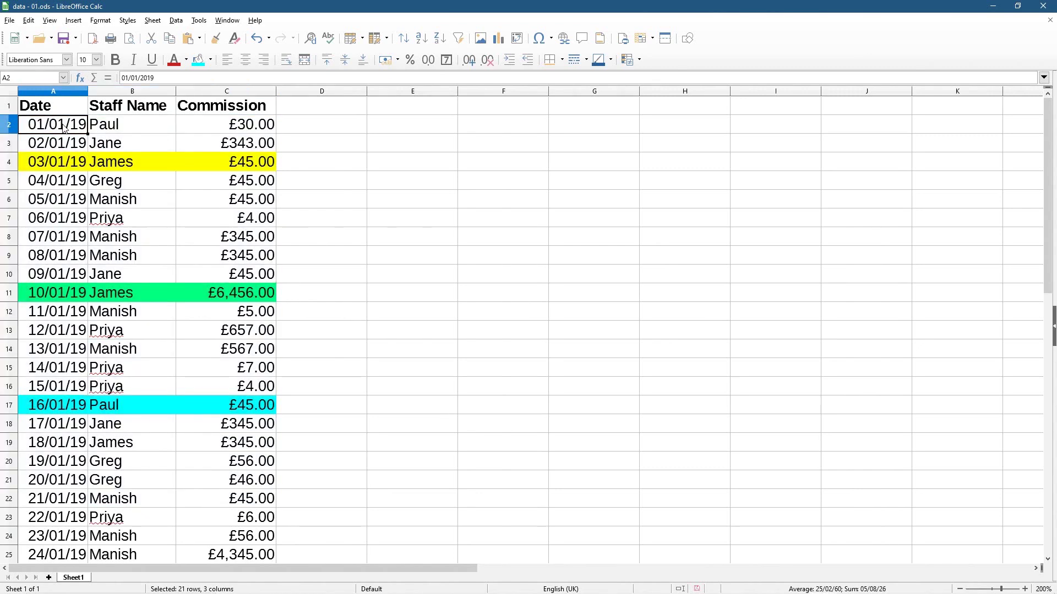
key(ctrl+space)
click(55, 124)
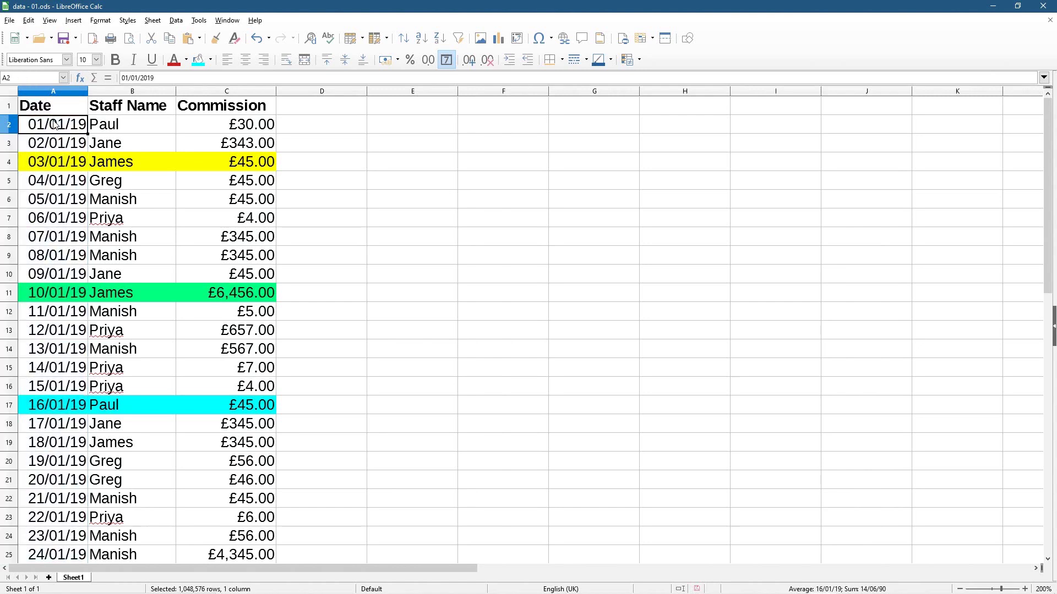
drag(55, 125, 55, 517)
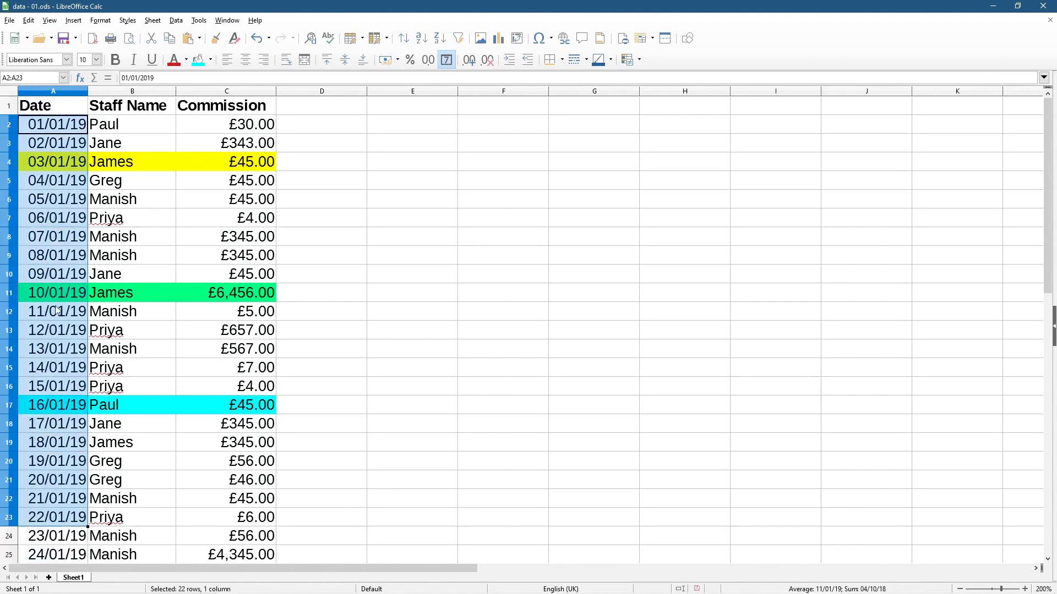
click(82, 198)
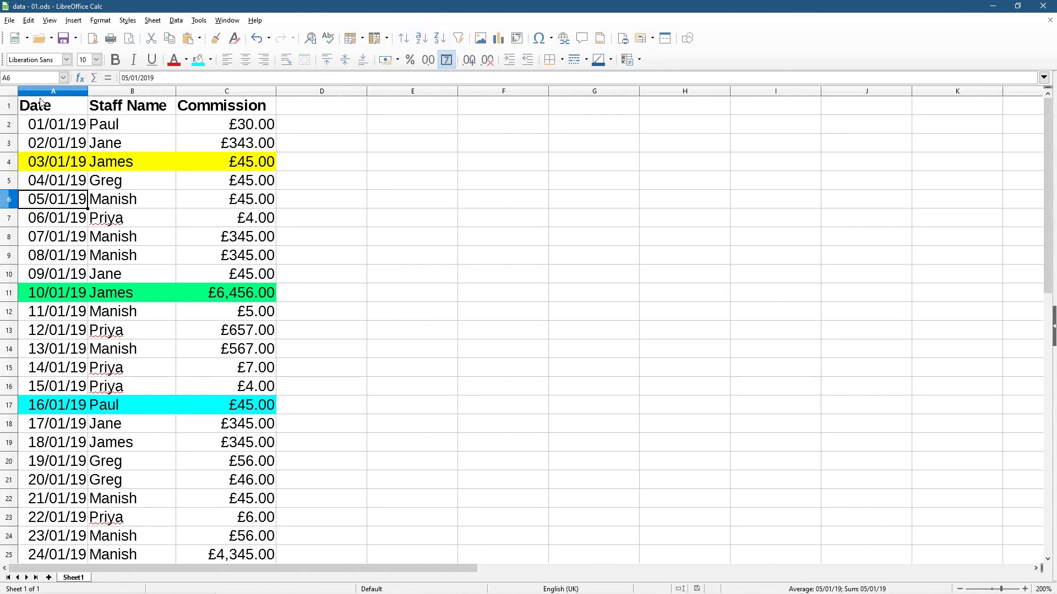
click(39, 132)
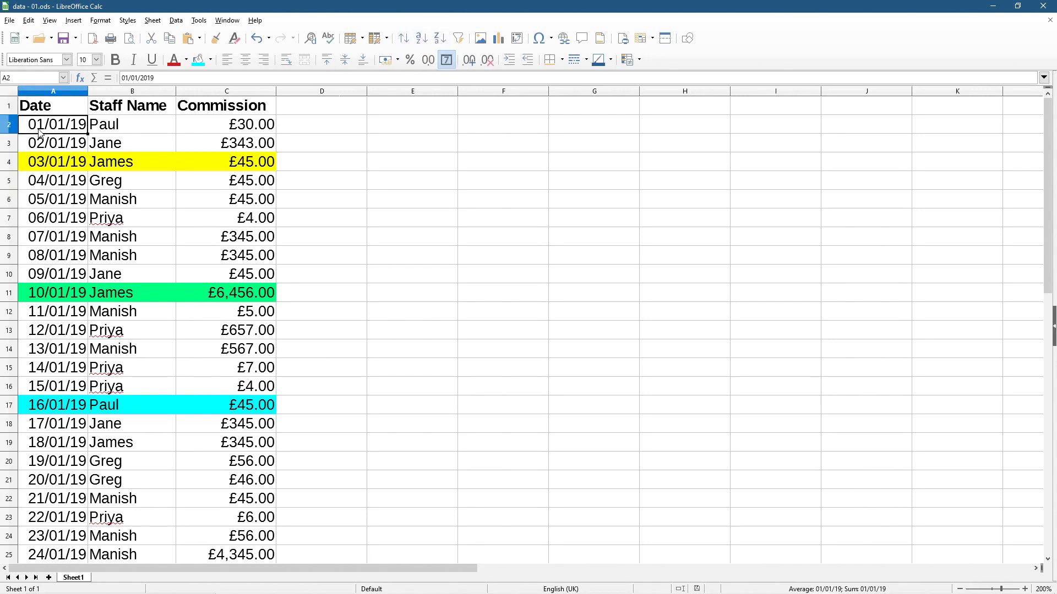
Set the background of A2:C18 to No Fill, removing the yellow, green and cyan highlights.
drag(40, 132, 215, 429)
click(211, 60)
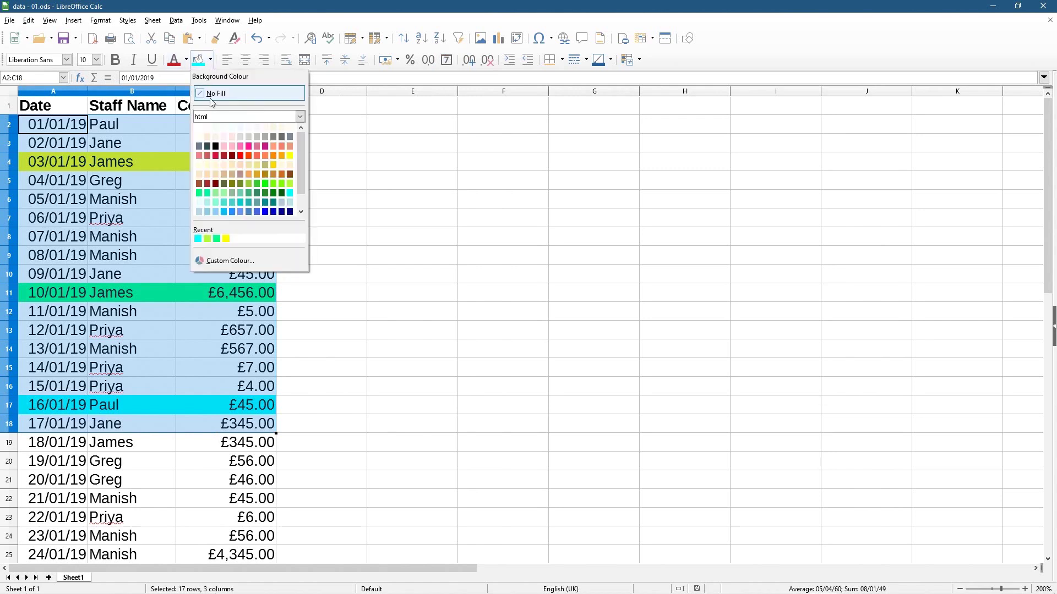
click(214, 94)
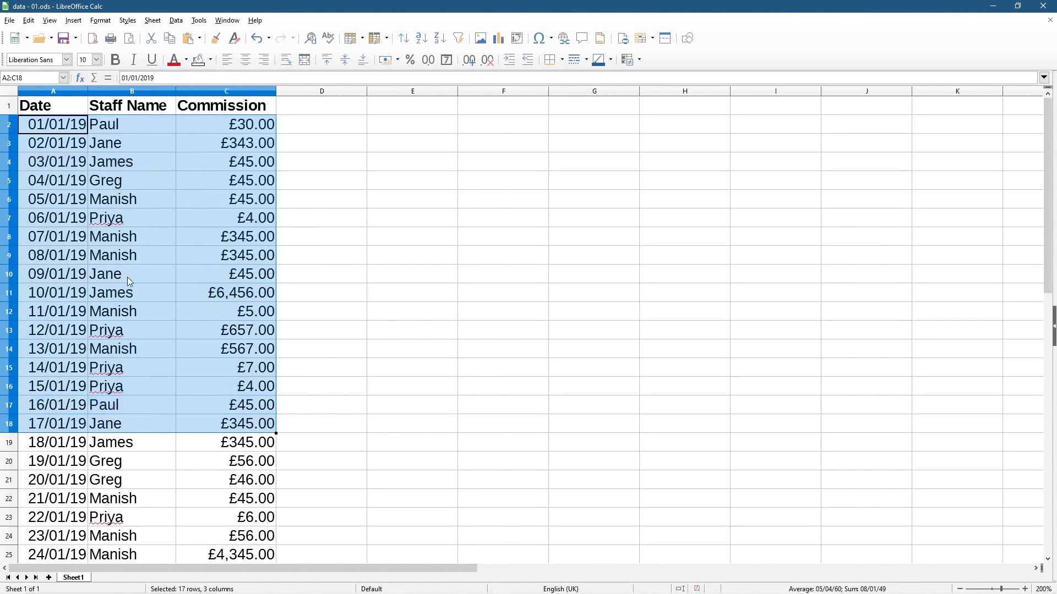
click(127, 277)
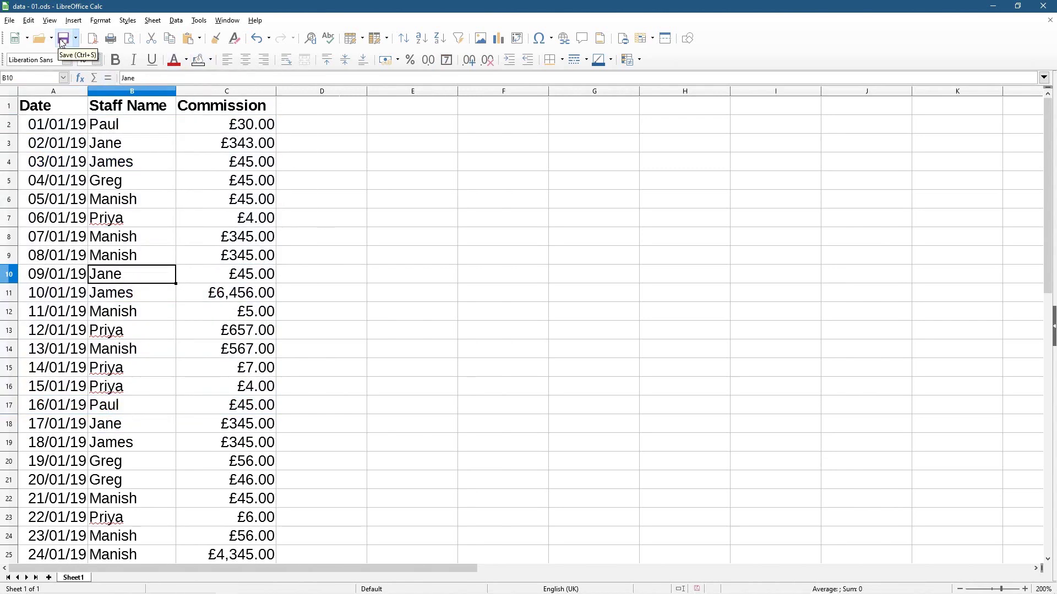
click(117, 218)
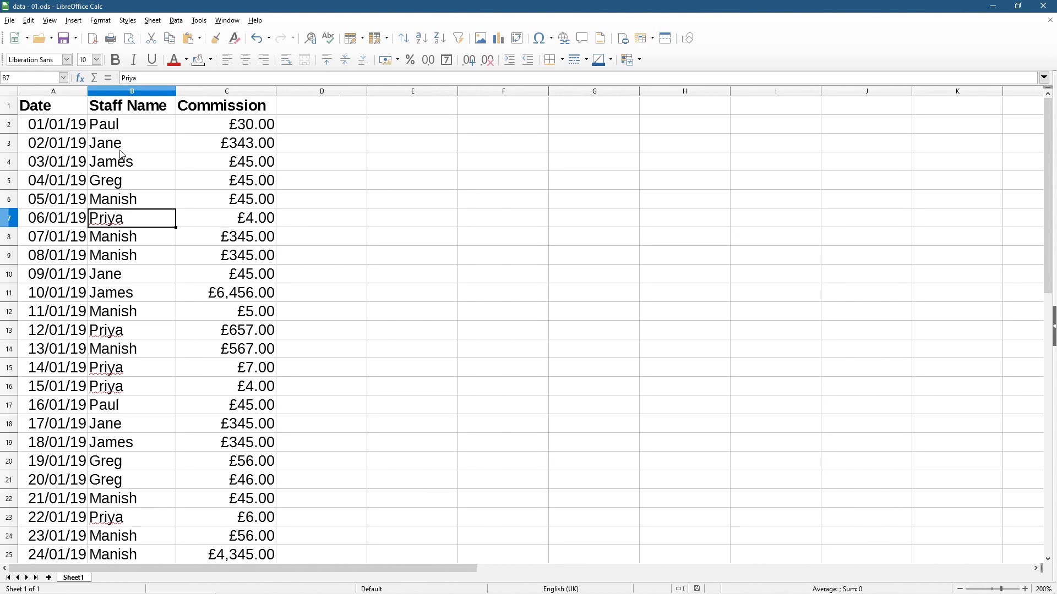
click(80, 133)
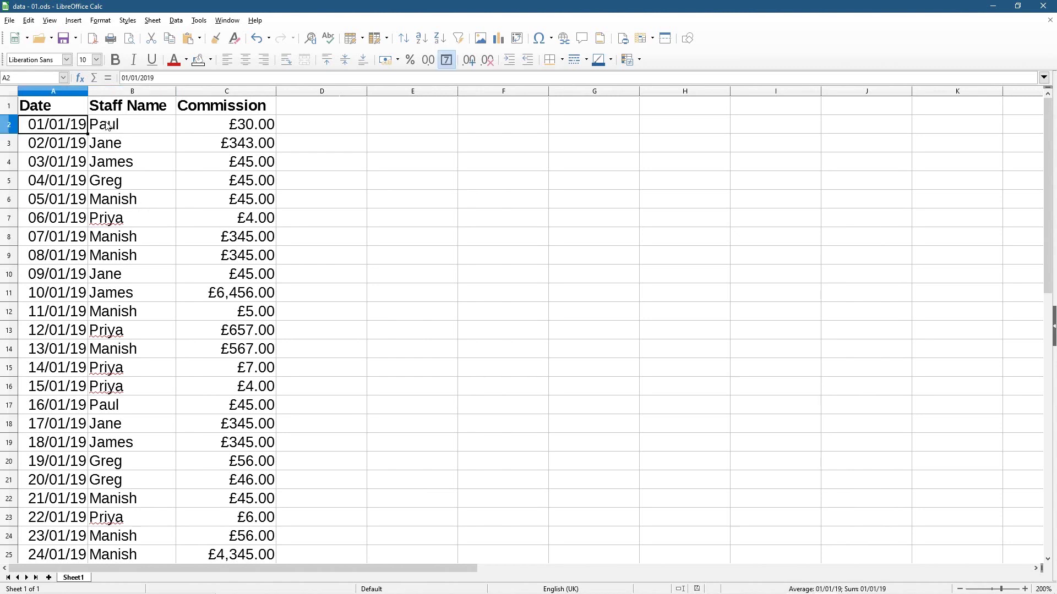
click(38, 146)
click(41, 163)
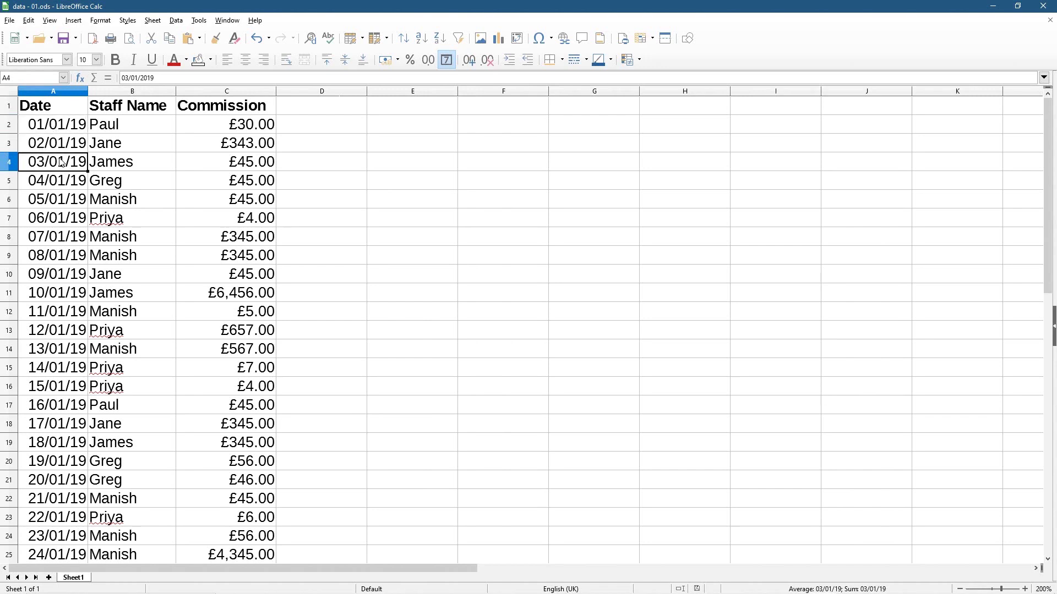
click(117, 130)
drag(117, 130, 119, 164)
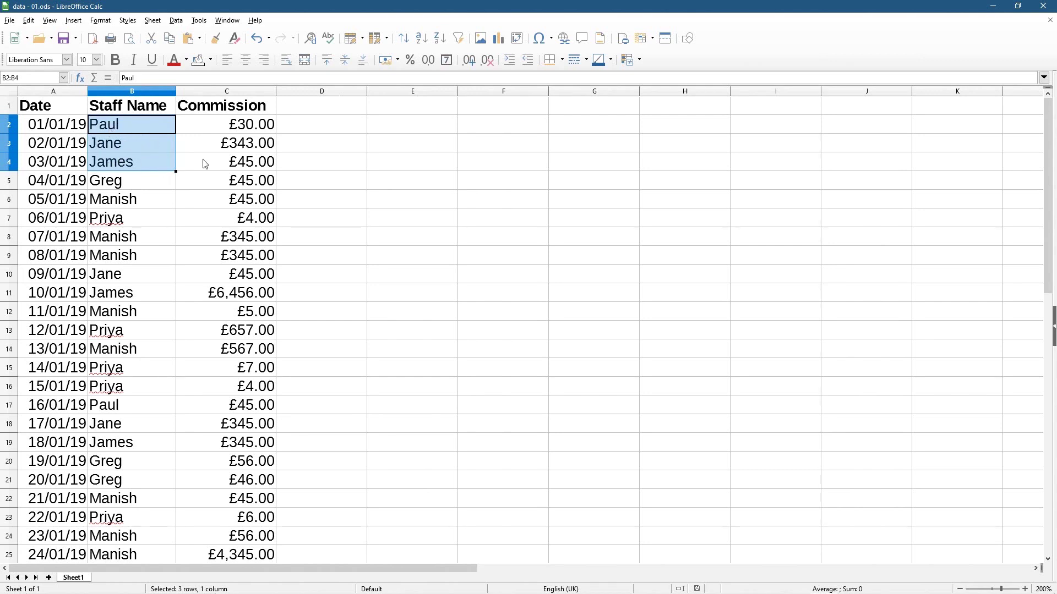
click(253, 132)
click(242, 147)
click(242, 165)
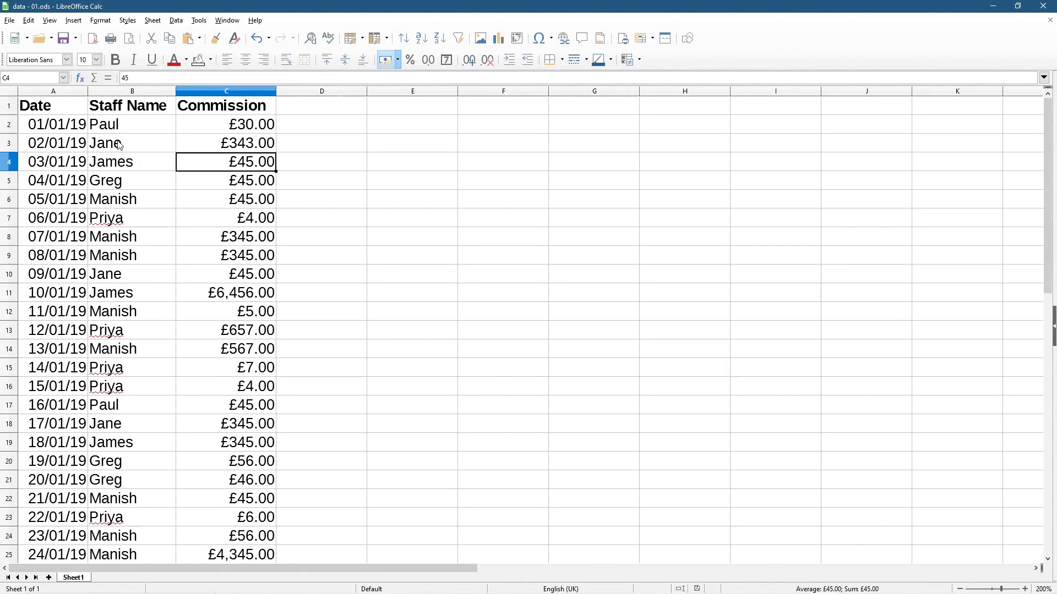
click(135, 92)
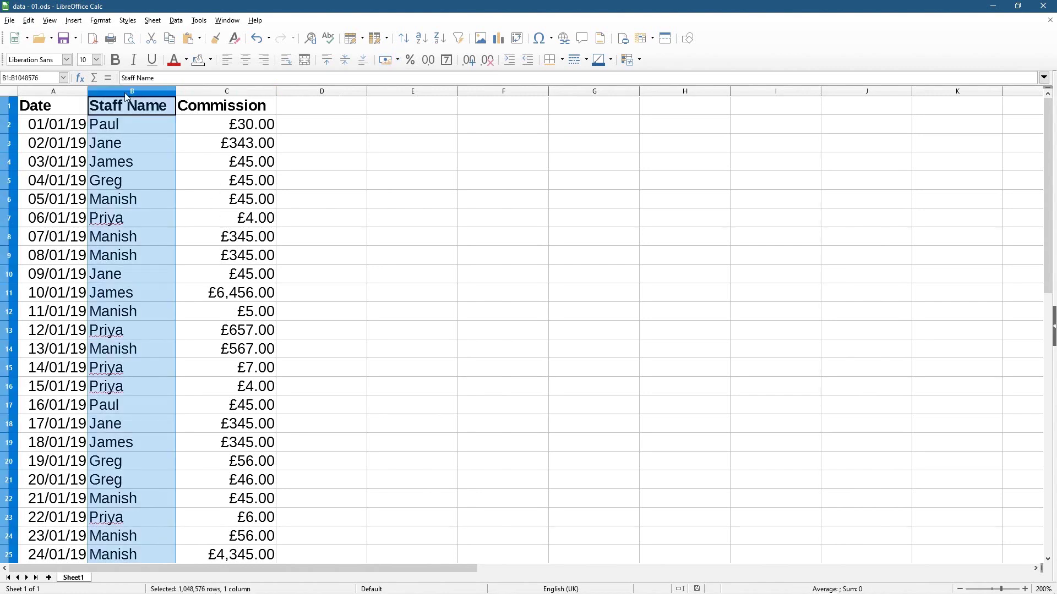
click(227, 91)
click(53, 91)
click(130, 90)
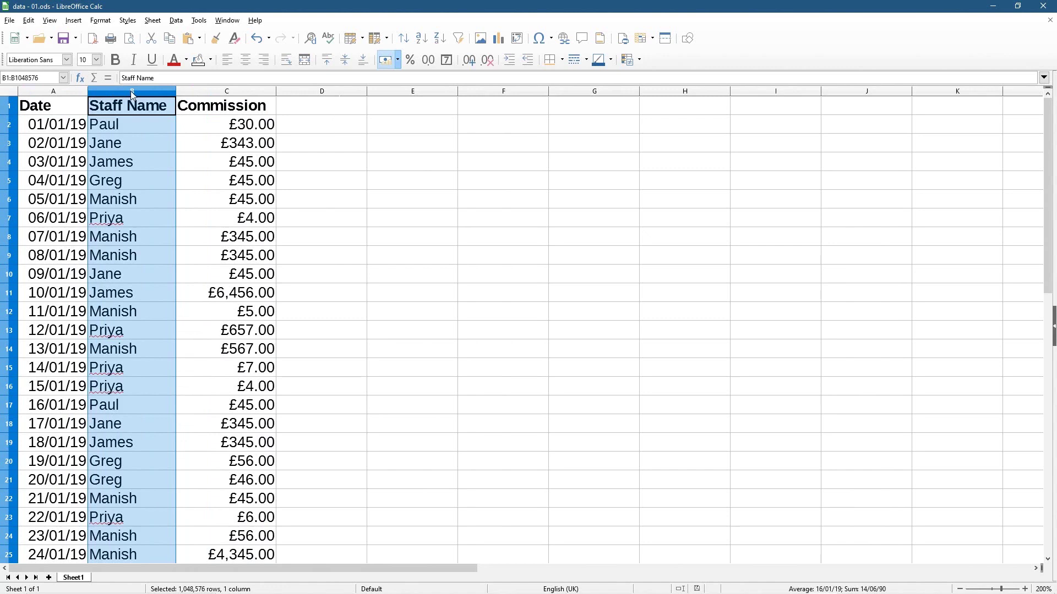
click(422, 39)
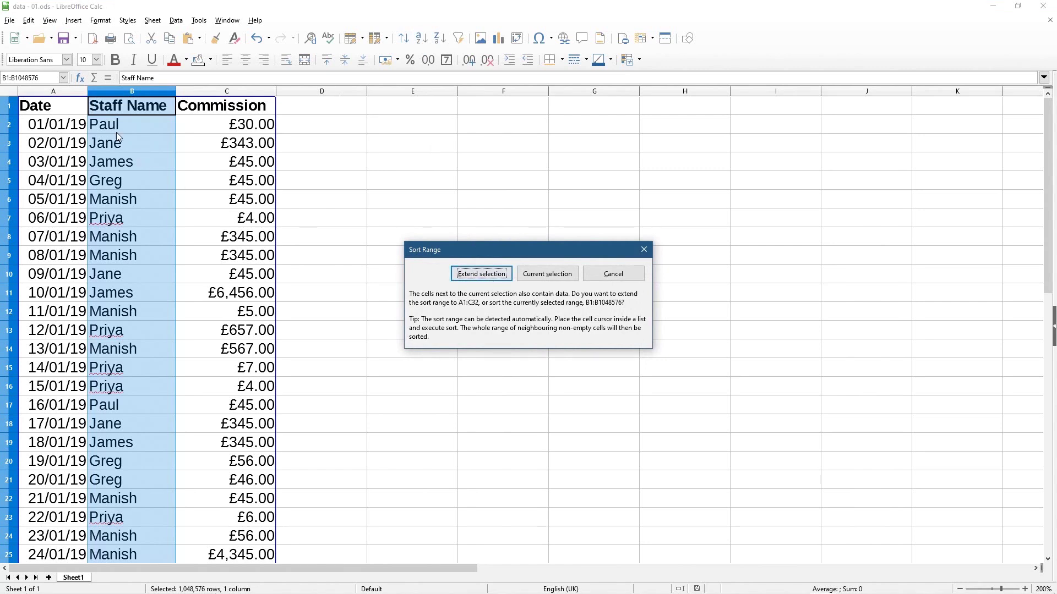
click(557, 278)
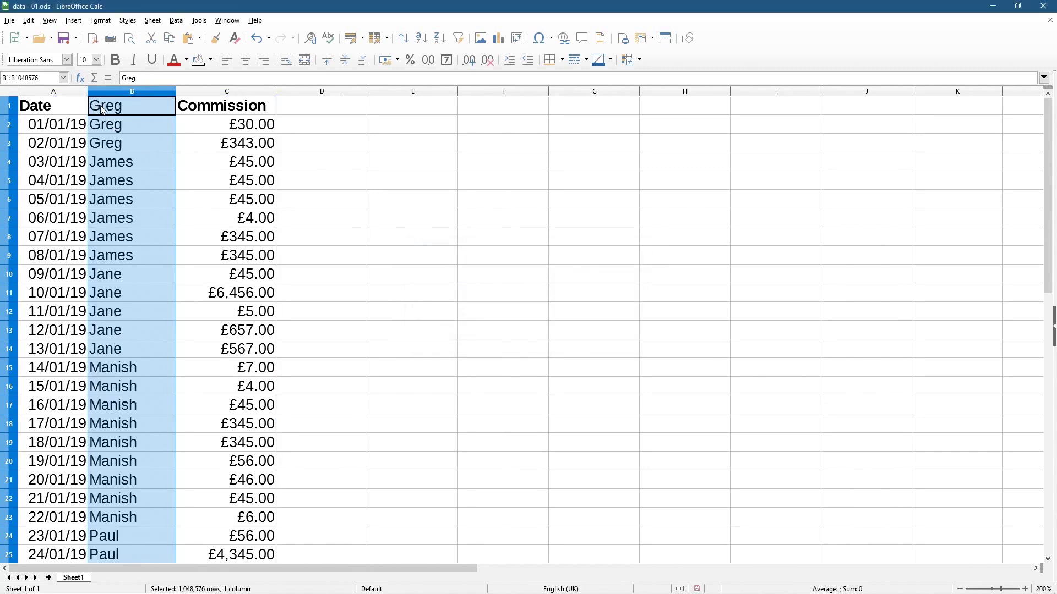
scroll(91, 112, down, 8)
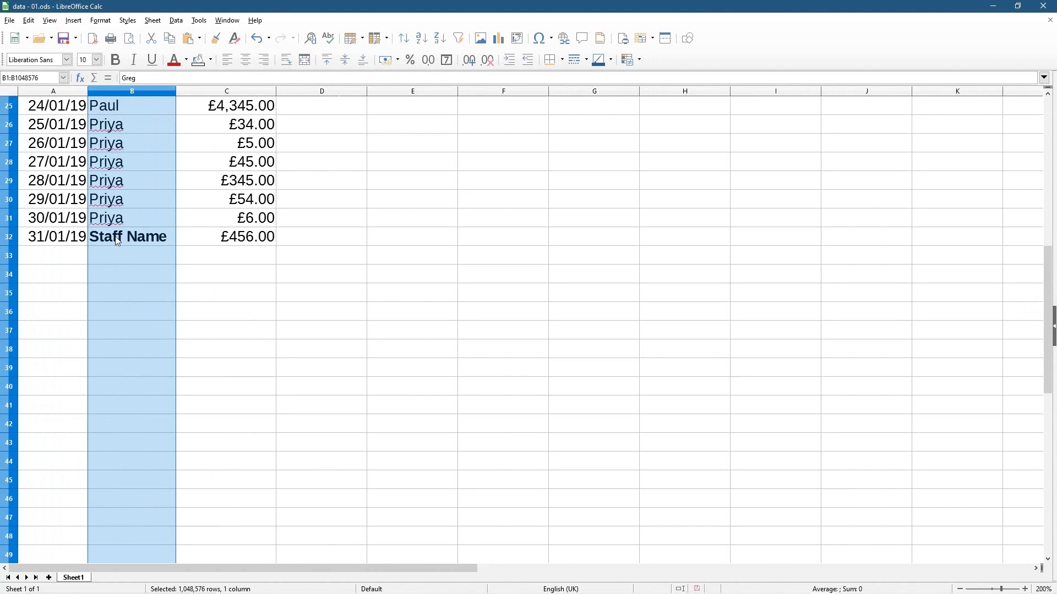
scroll(99, 240, up, 8)
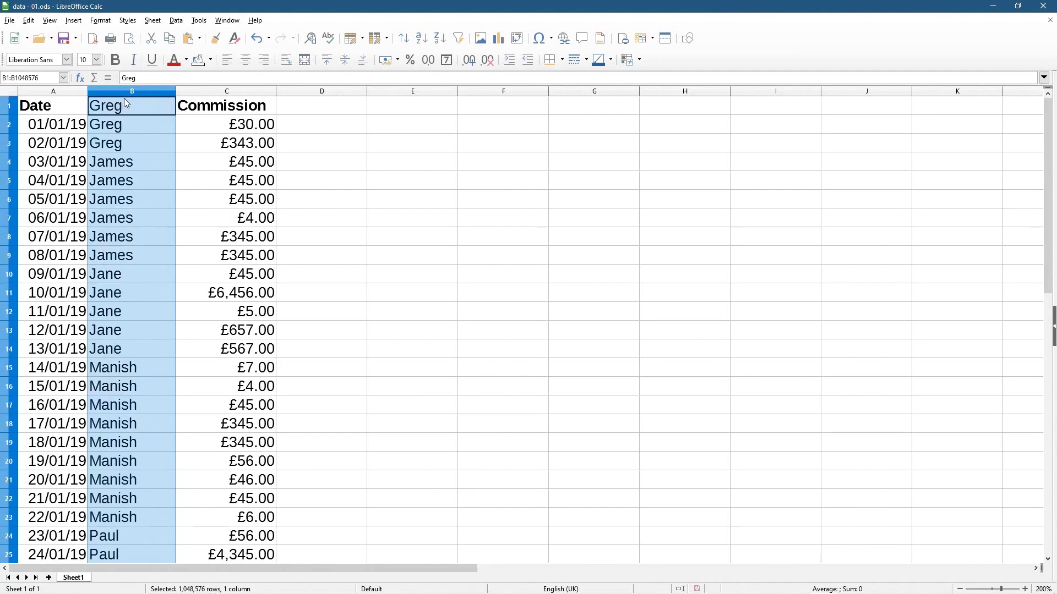
key(ctrl+z)
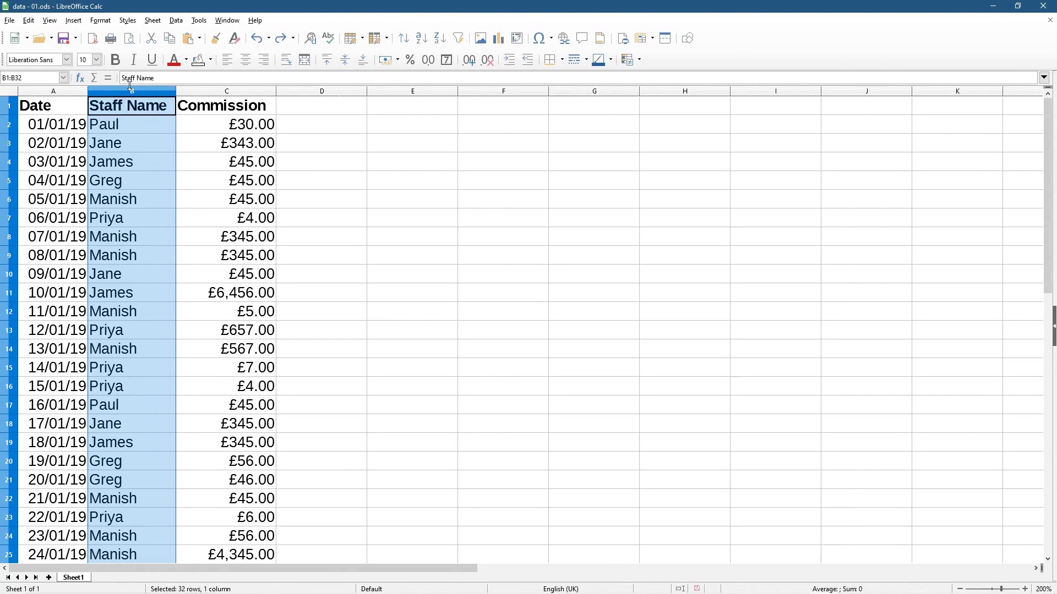
Sort the table A to Z by Staff Name across all columns and review Greg's rows.
click(439, 39)
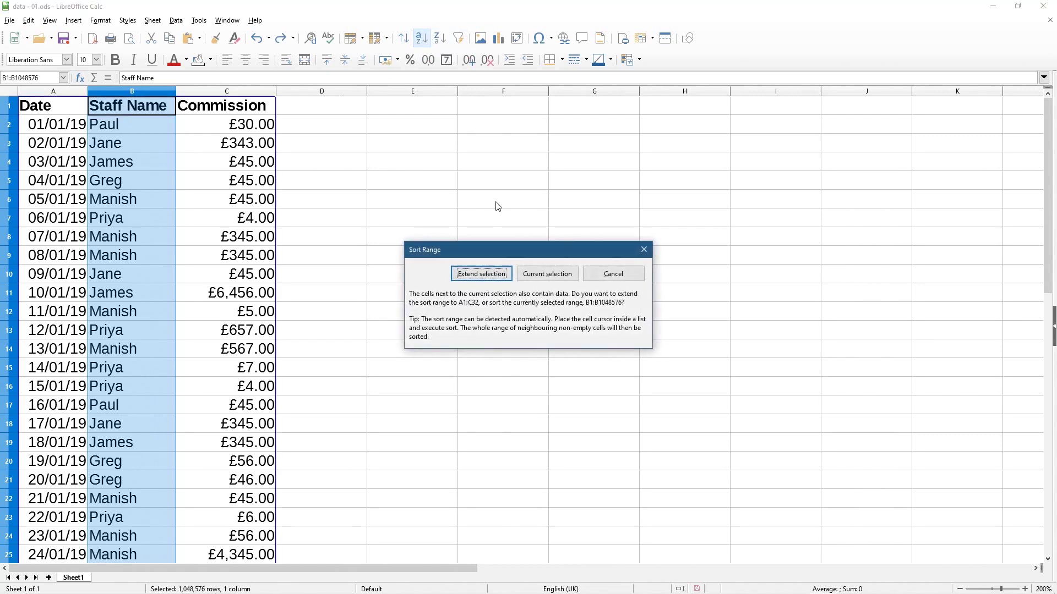
click(476, 274)
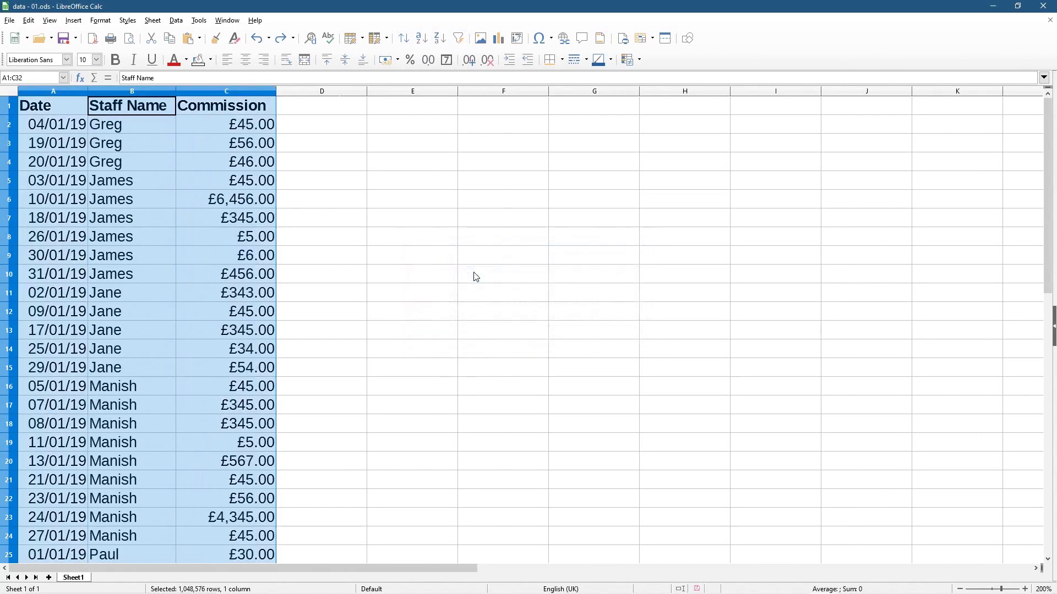
drag(76, 110, 224, 116)
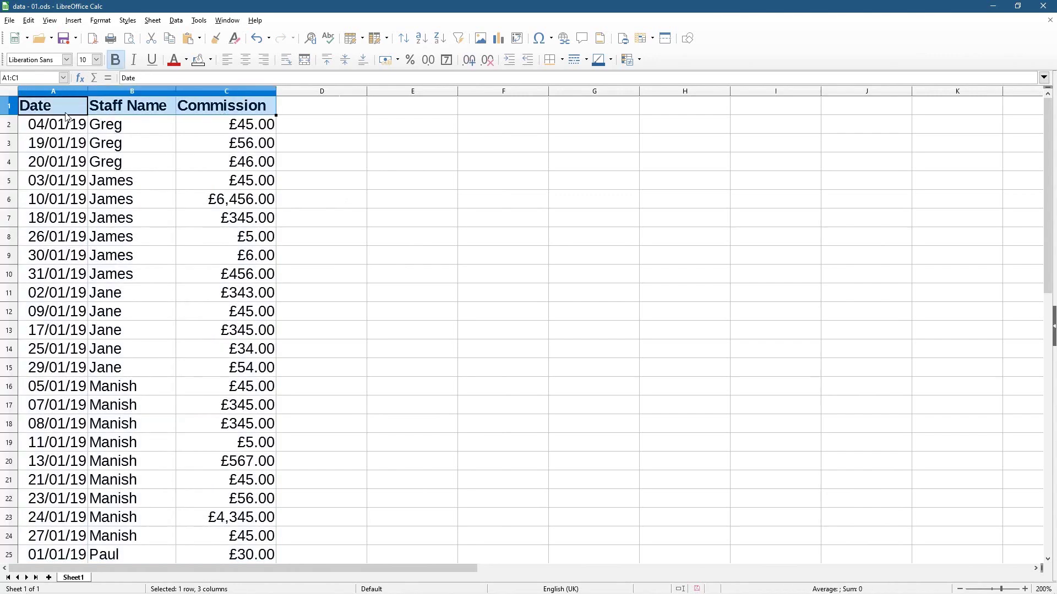
drag(66, 132, 238, 517)
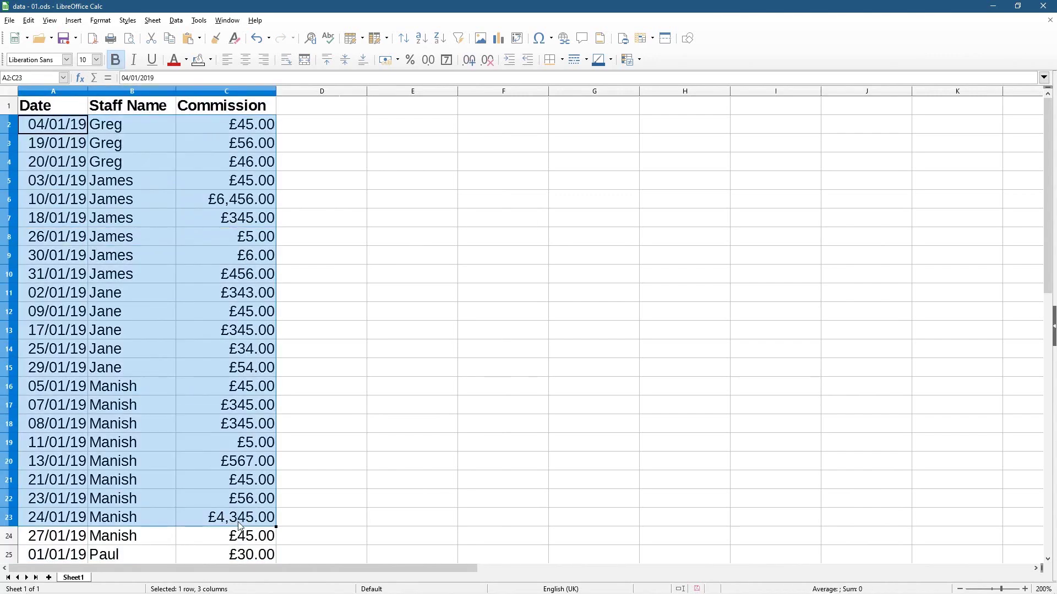
click(238, 518)
drag(55, 162, 206, 172)
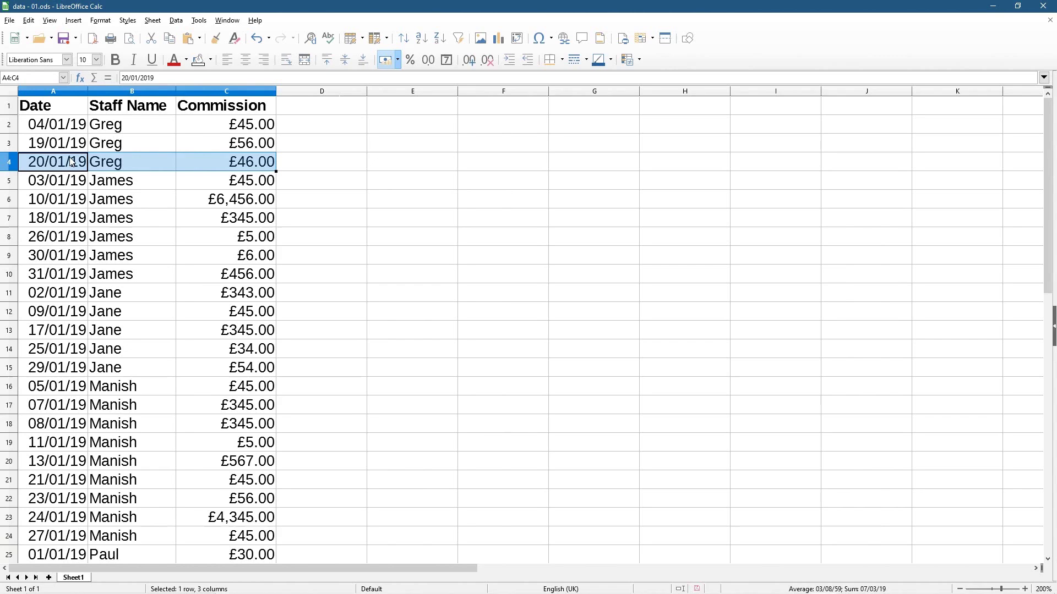
click(83, 162)
click(69, 93)
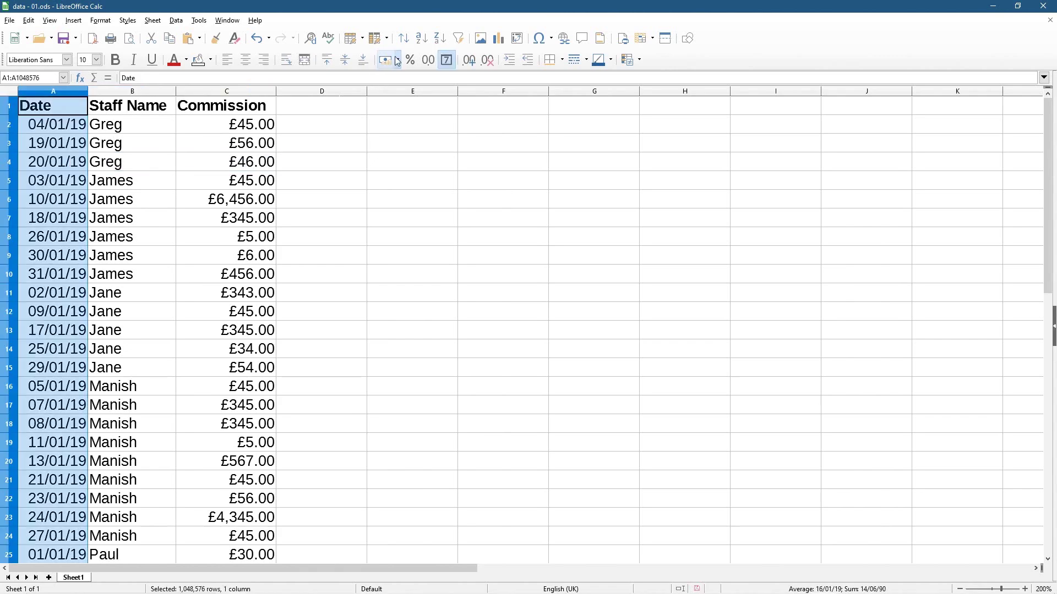
Re-sort the table by Date from 01/01/19 across all columns, save data - 01.ods and minimise Calc.
click(421, 38)
click(482, 274)
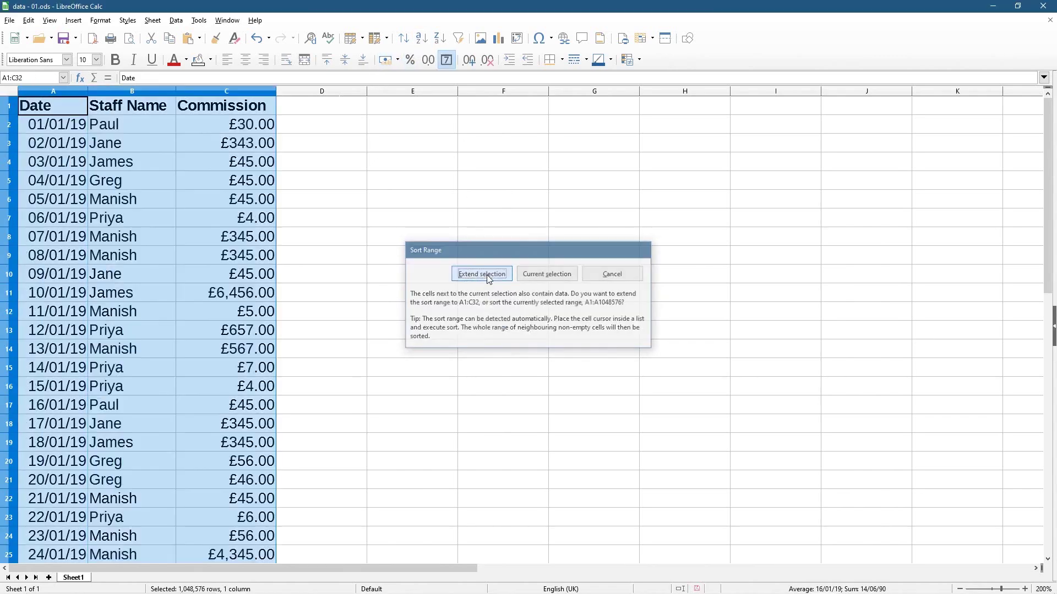
click(54, 126)
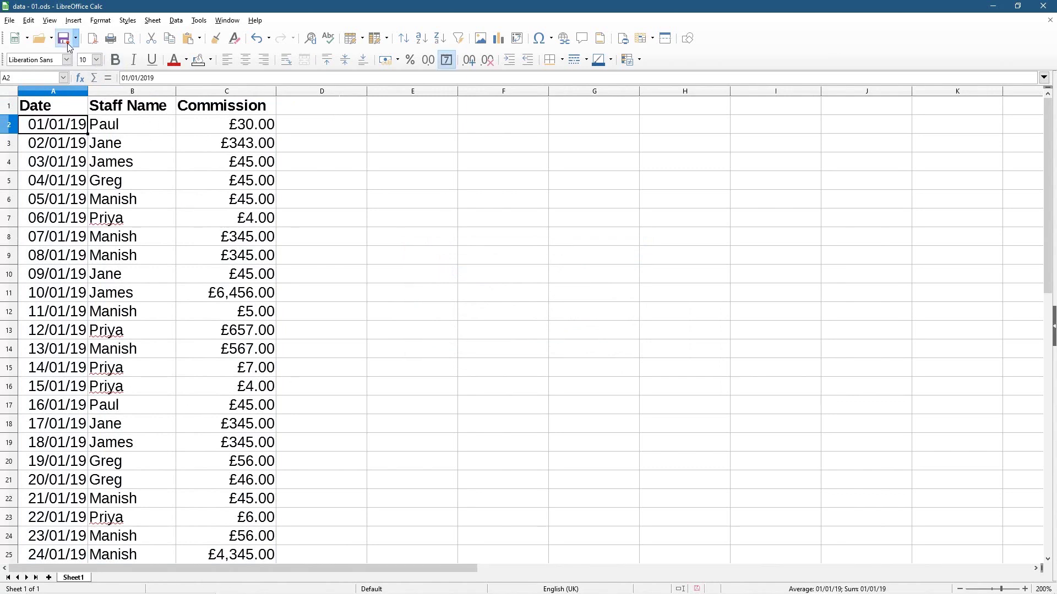
click(514, 258)
click(993, 6)
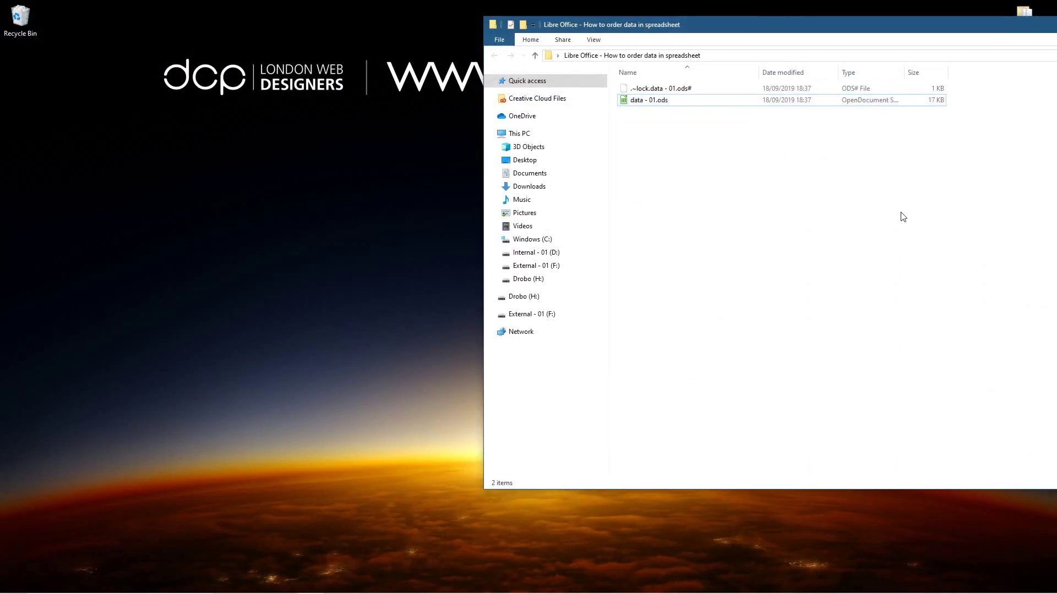